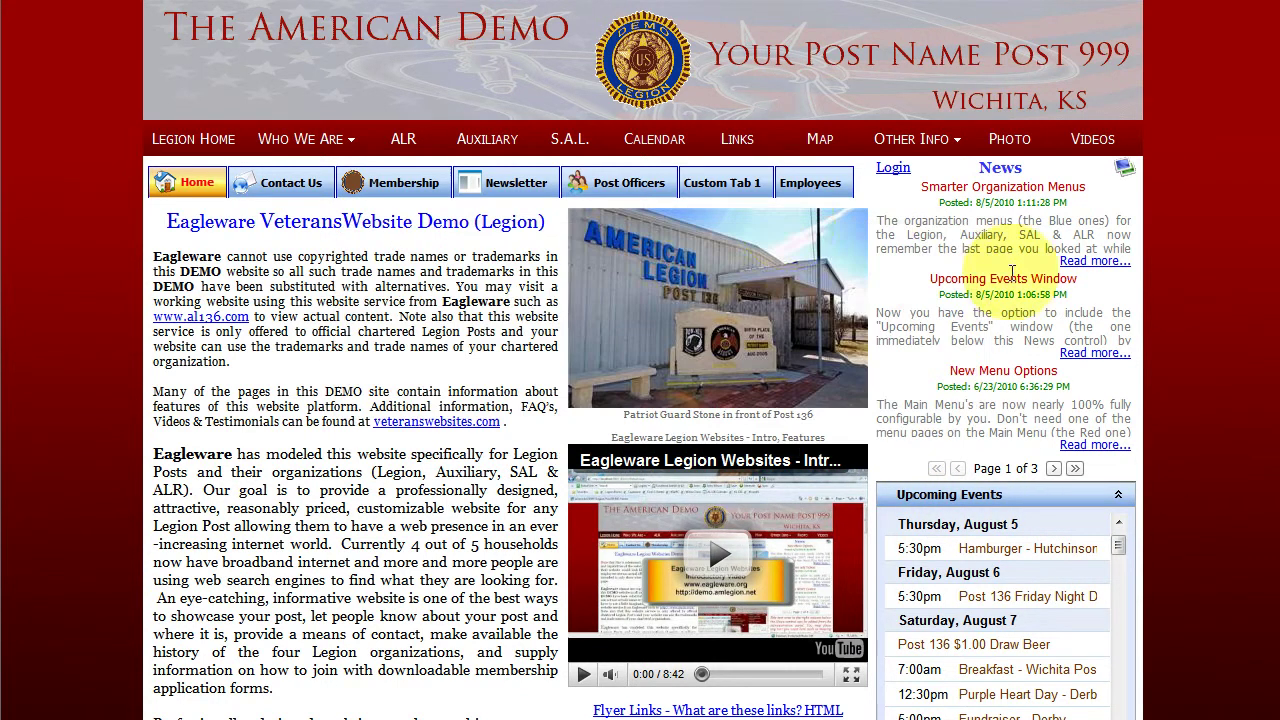
Open the website's Calendar page and look over the embedded August 2010 event calendar.
click(656, 148)
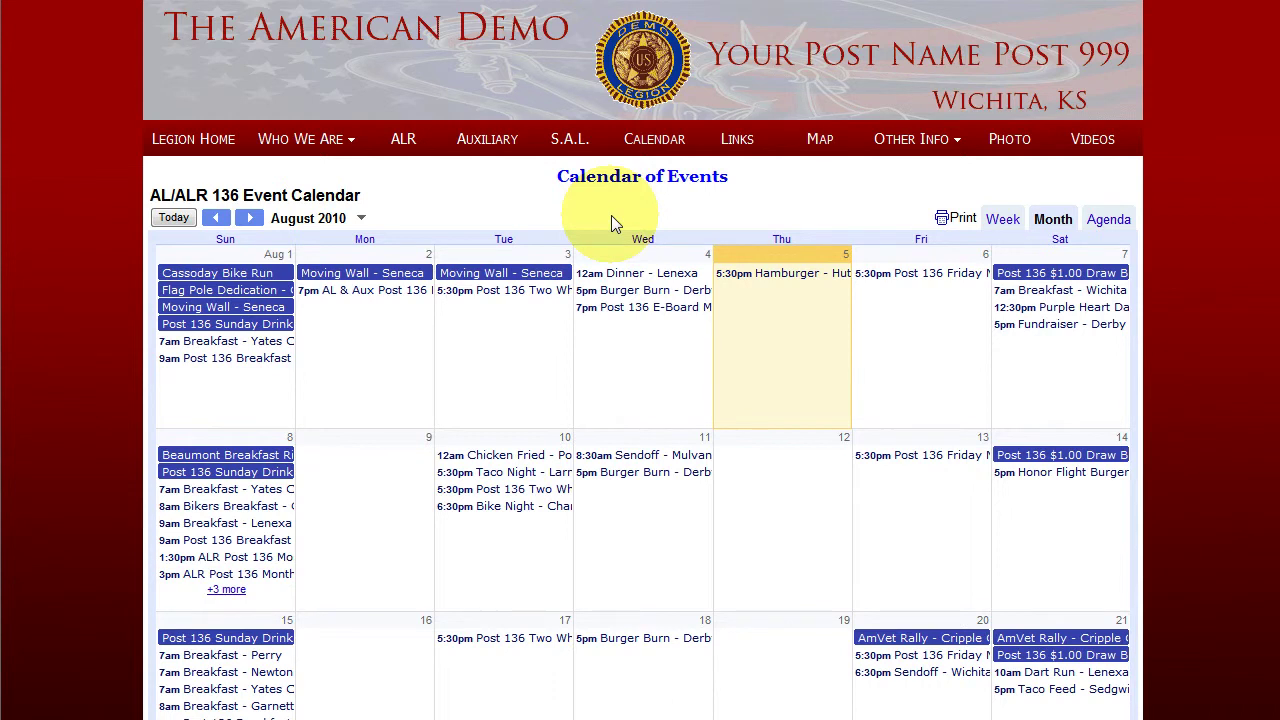
scroll(615, 224, down, 2)
scroll(615, 224, down, 4)
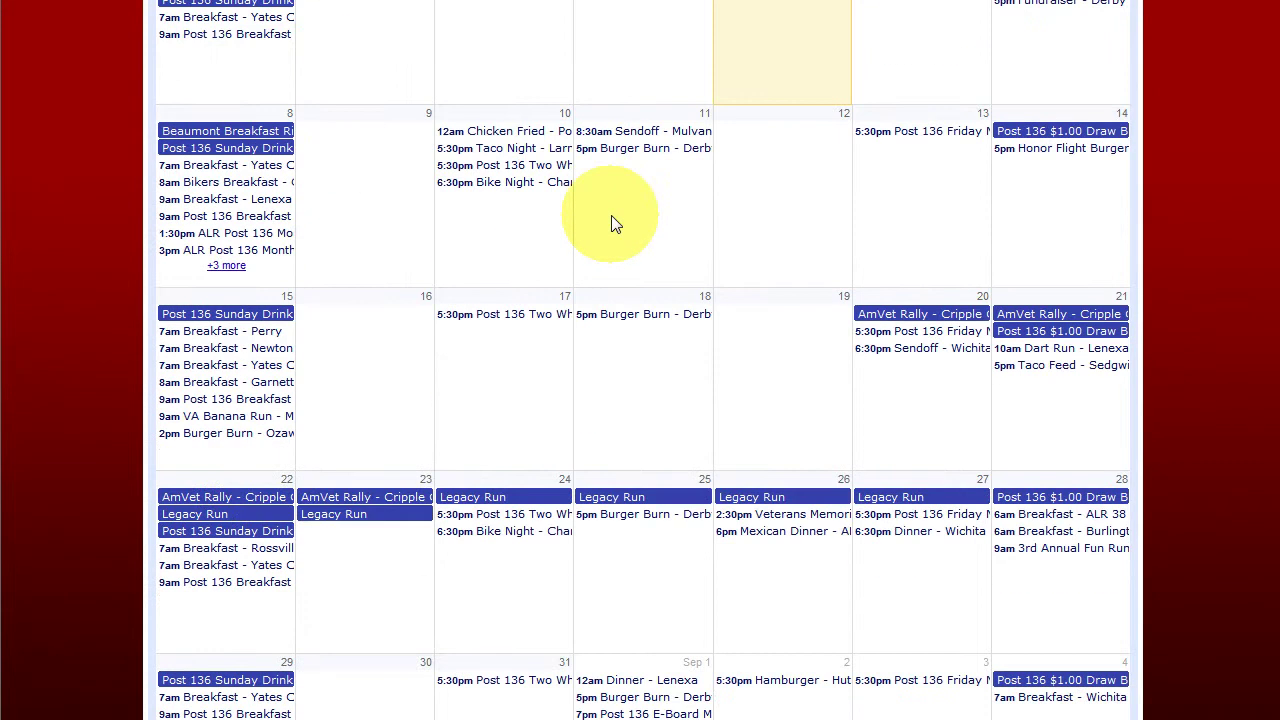
scroll(615, 224, up, 6)
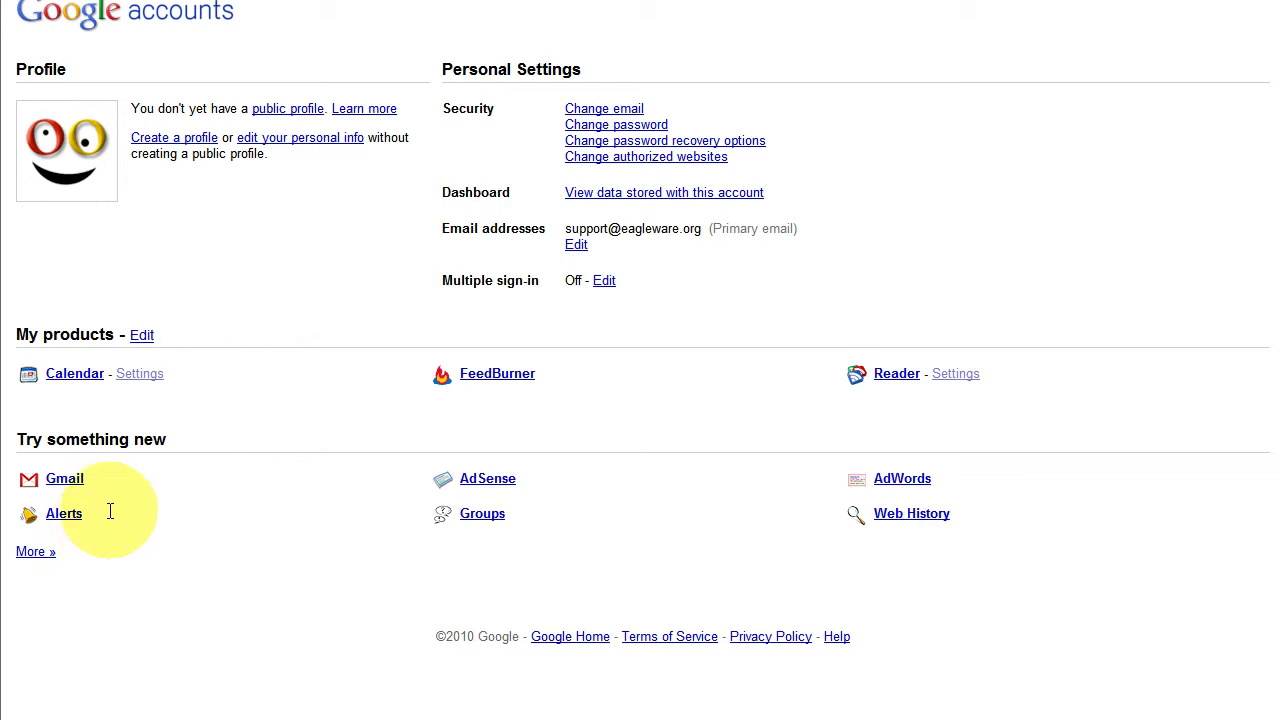
In Google Calendar, open the settings of the AL/ALR 136 Event Calendar and copy its full iframe embed code.
click(85, 386)
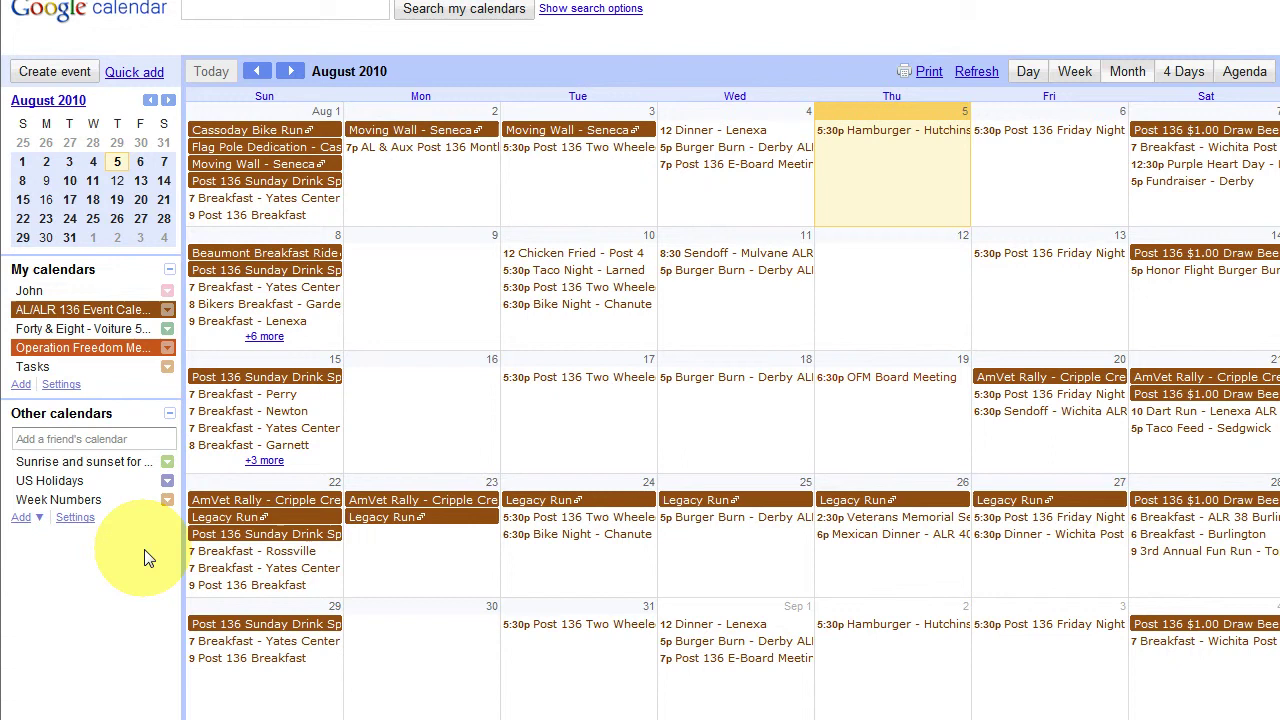
click(62, 385)
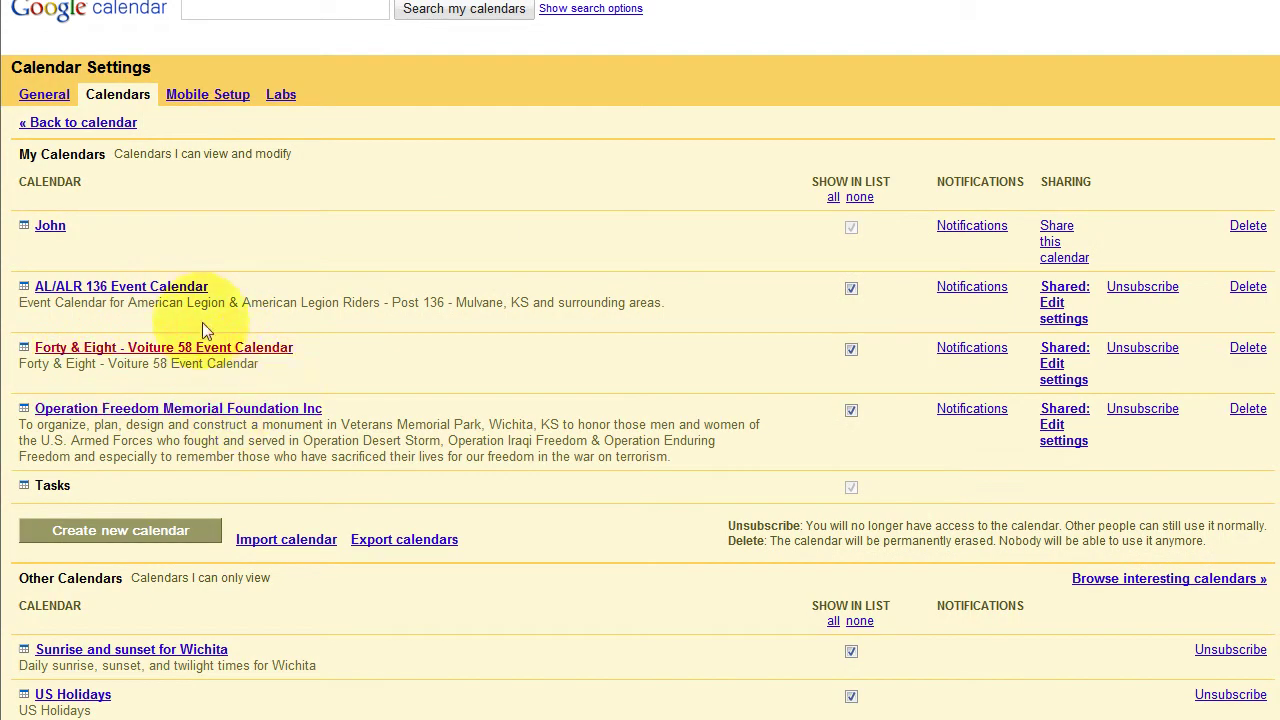
click(179, 290)
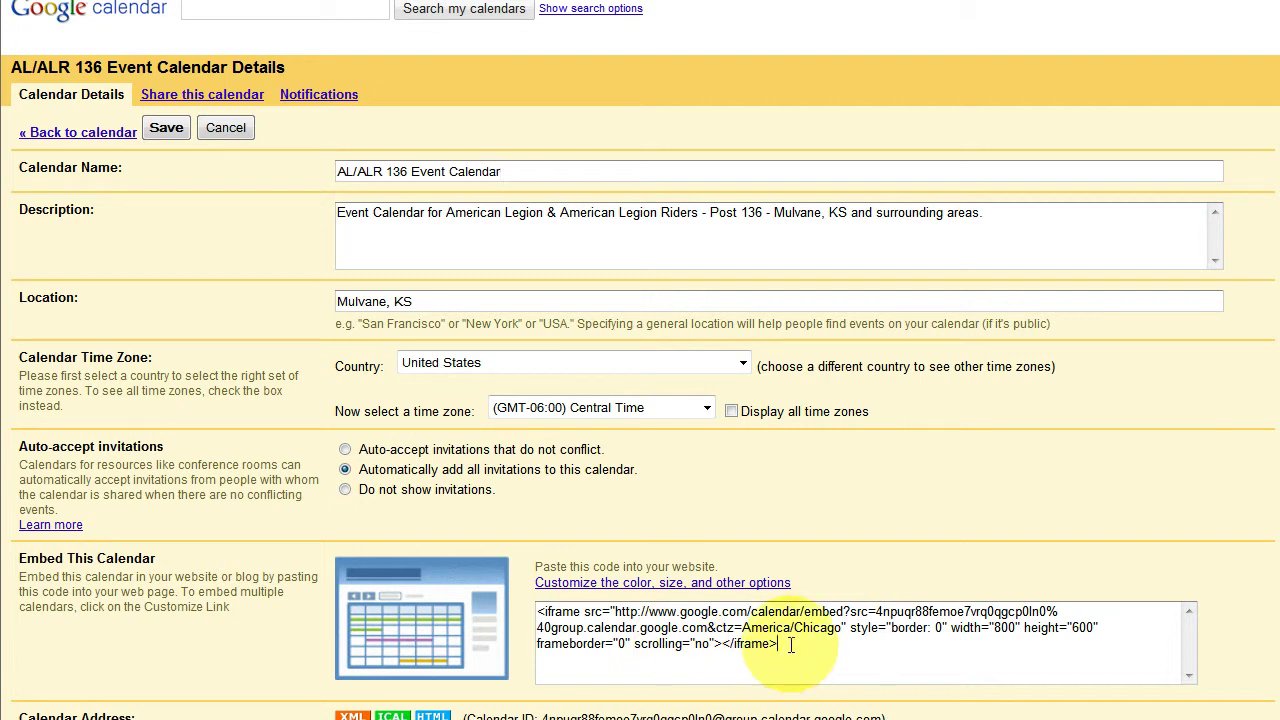
click(700, 635)
right_click(585, 638)
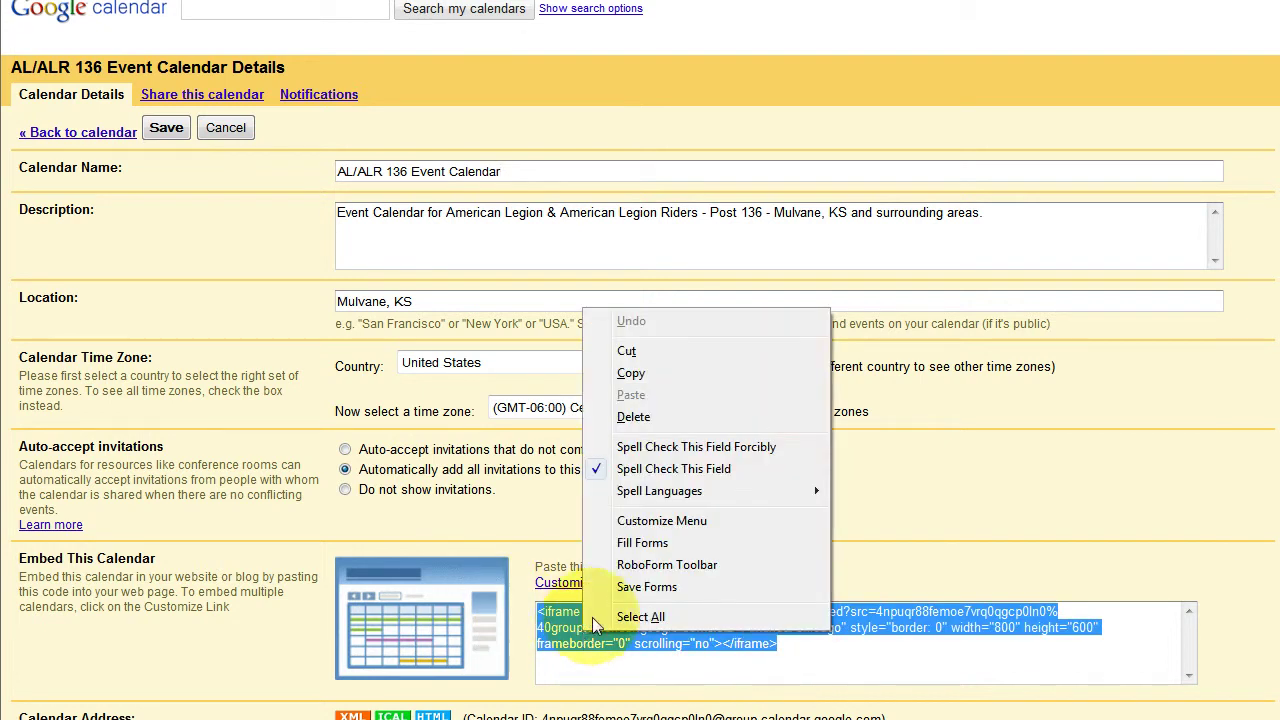
click(645, 379)
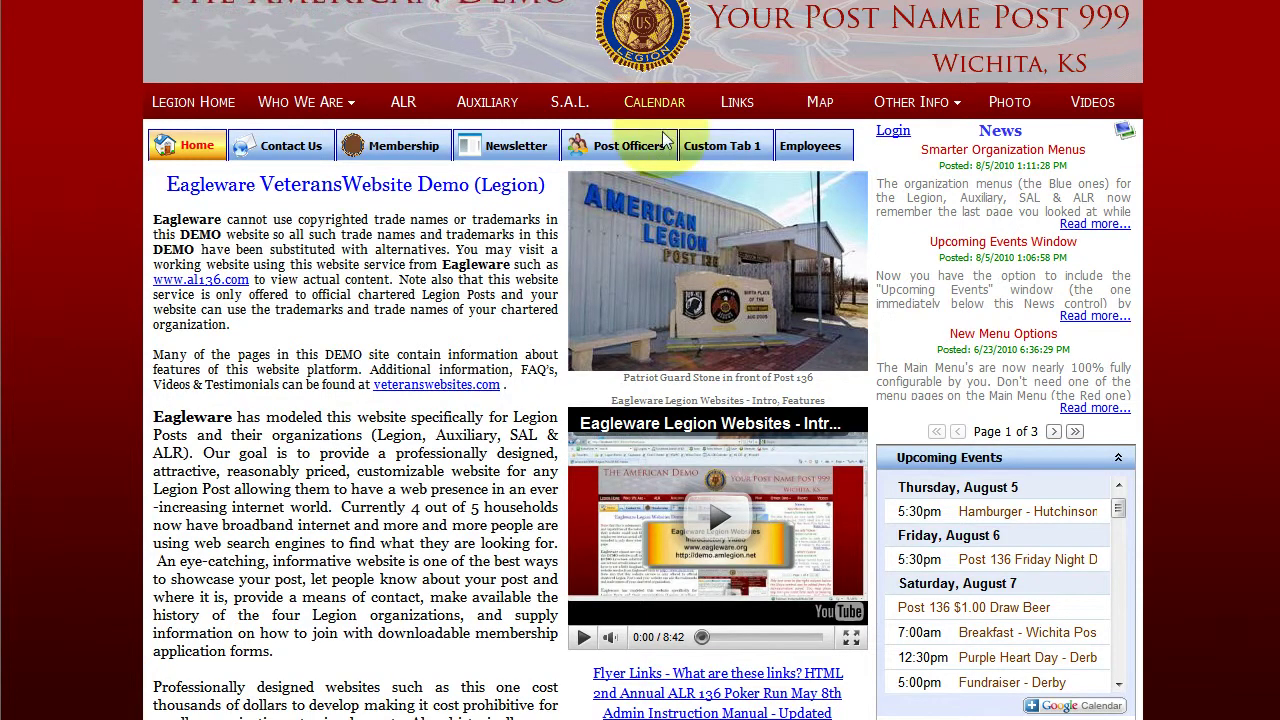
Log in to the post website's administration with the prefilled credentials and open the main Calendar Control page.
click(893, 133)
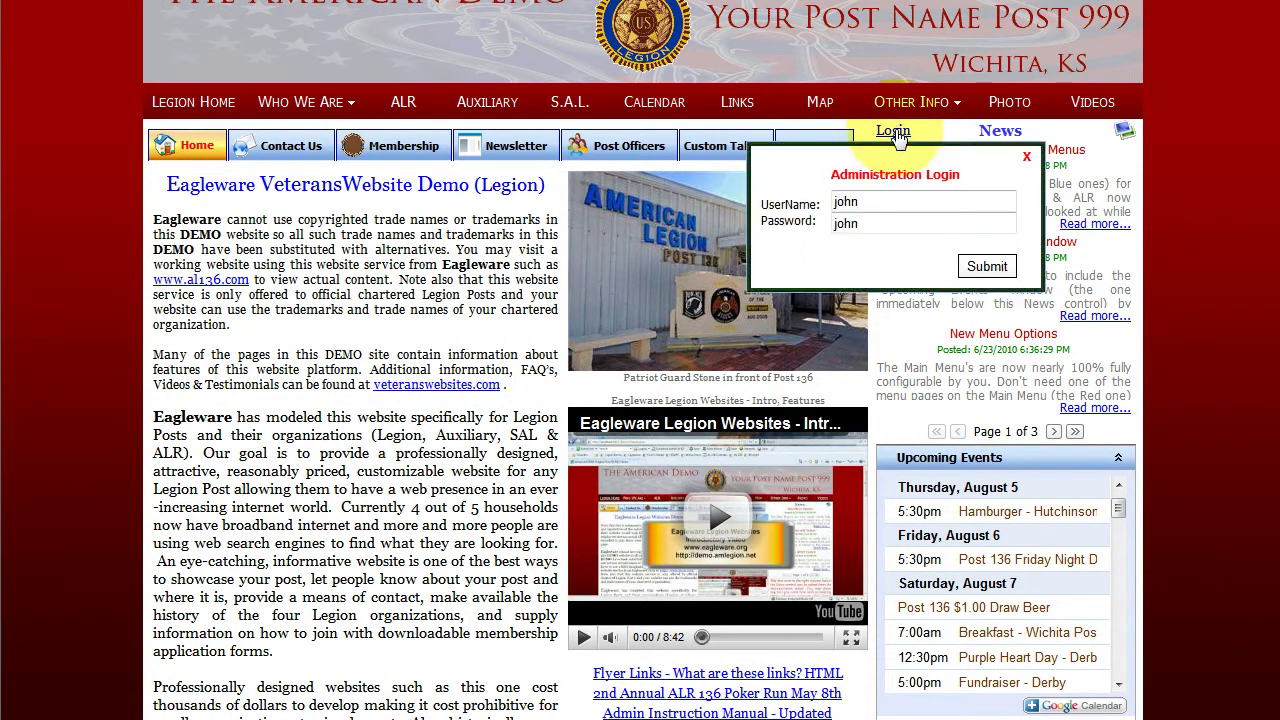
click(985, 267)
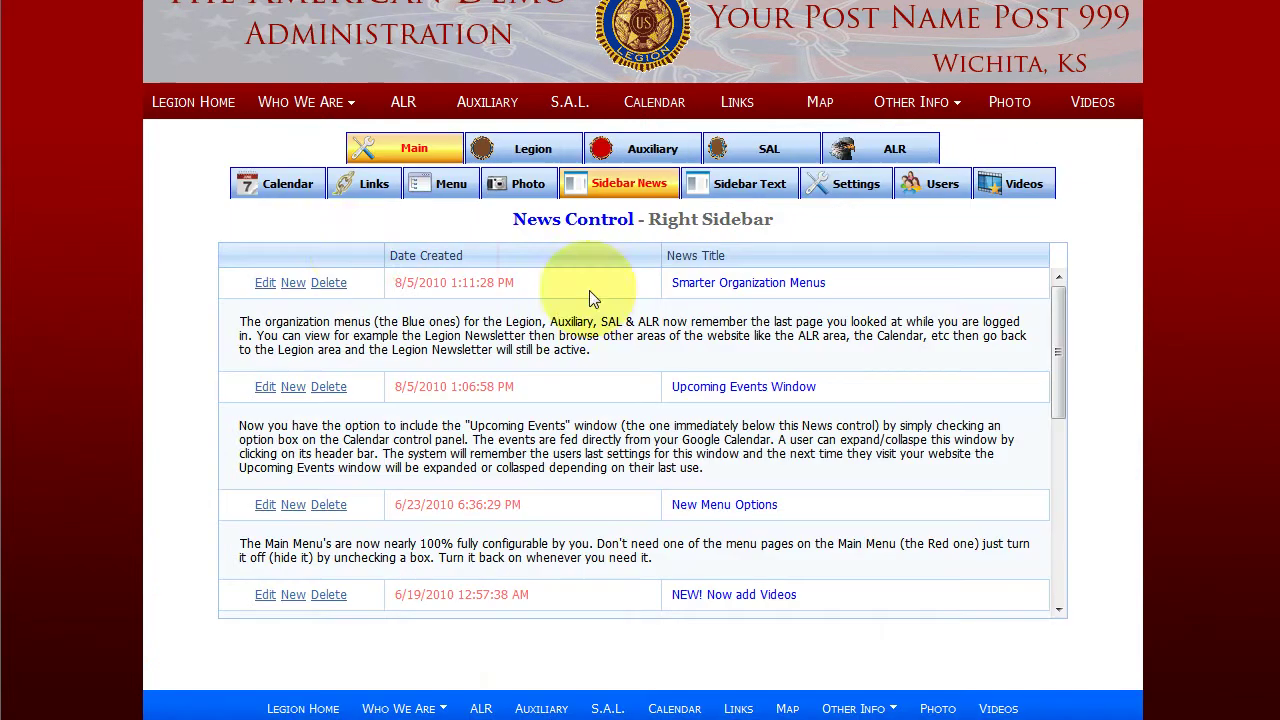
click(288, 183)
click(652, 104)
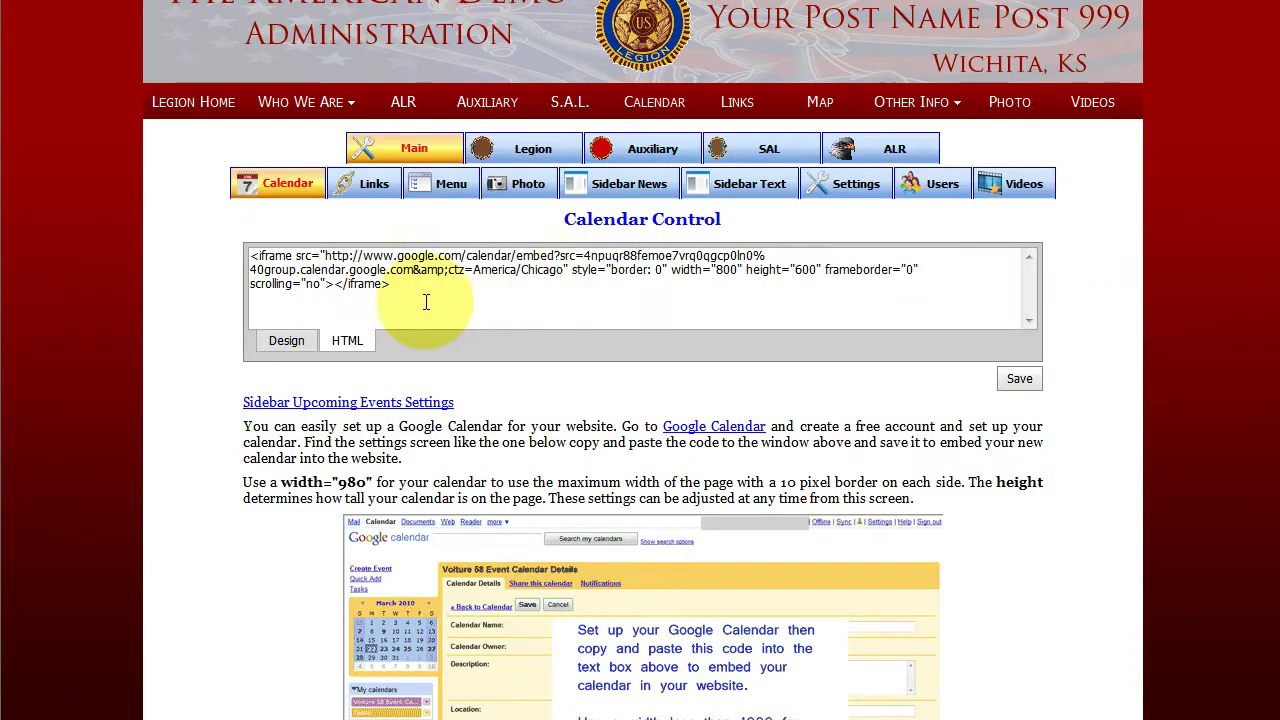
Set the iframe width to 980 and height to 800 in the calendar embed code, and save it.
double_click(722, 270)
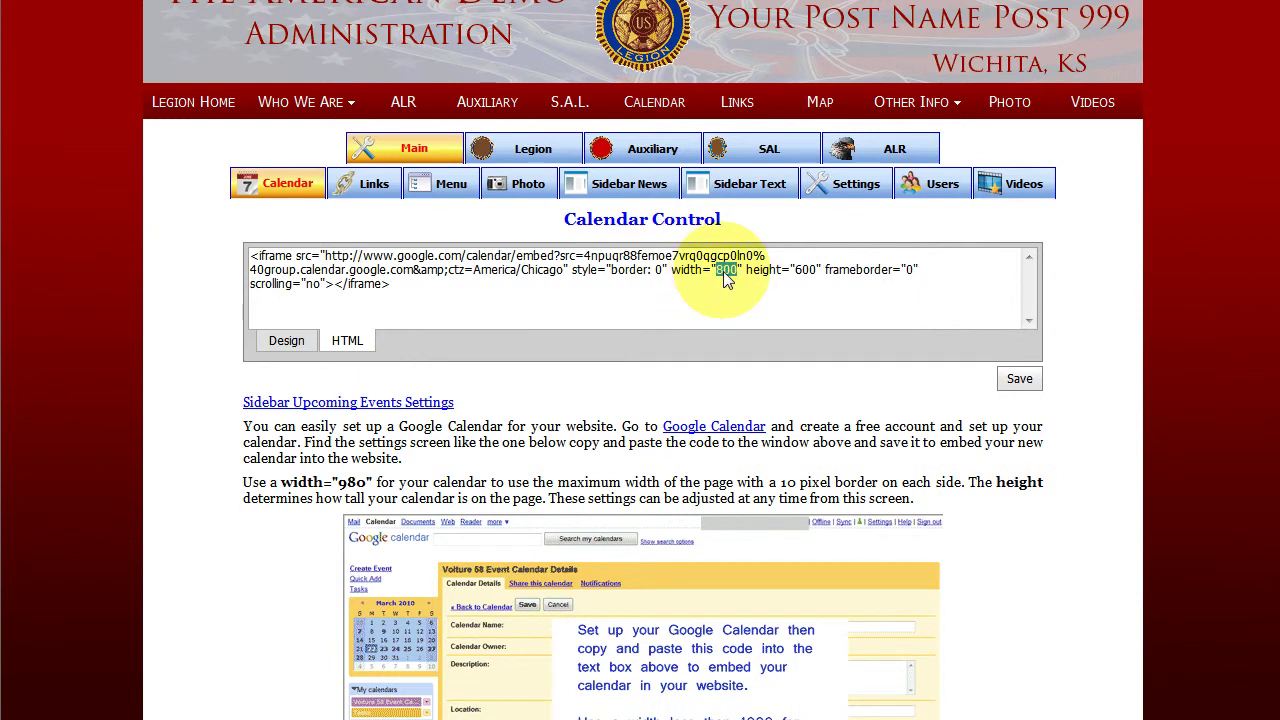
text(980)
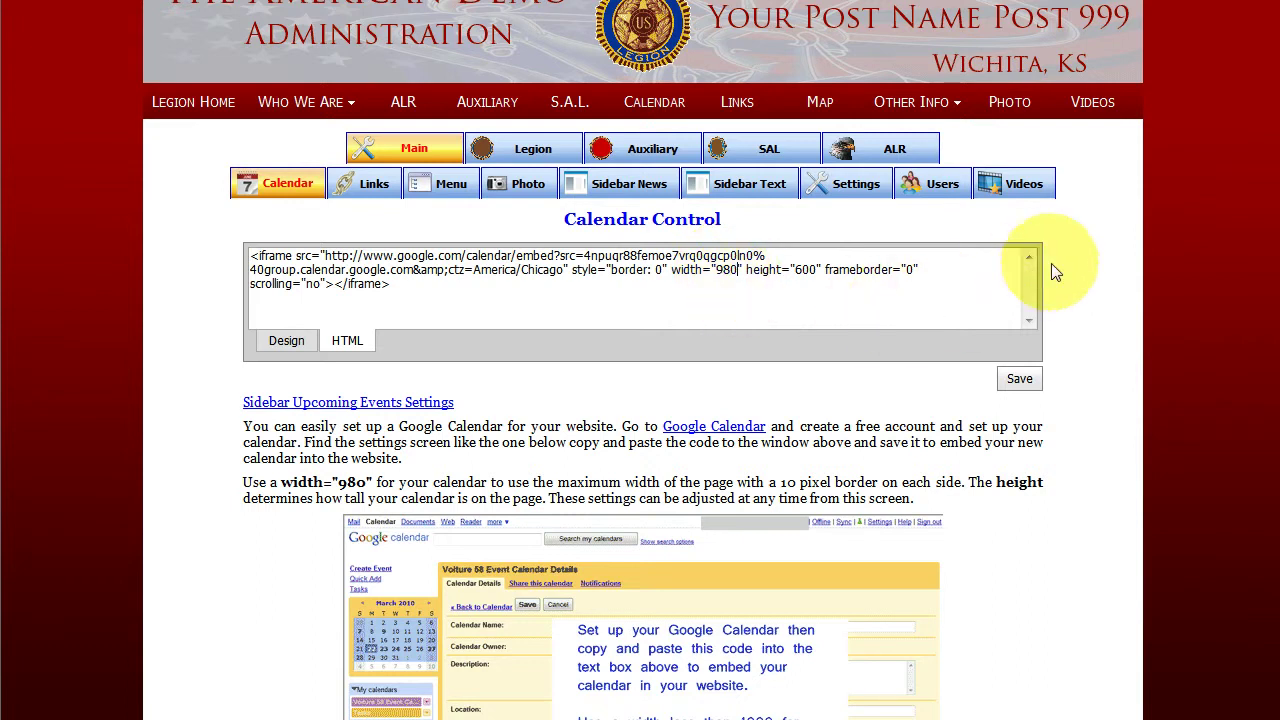
double_click(800, 269)
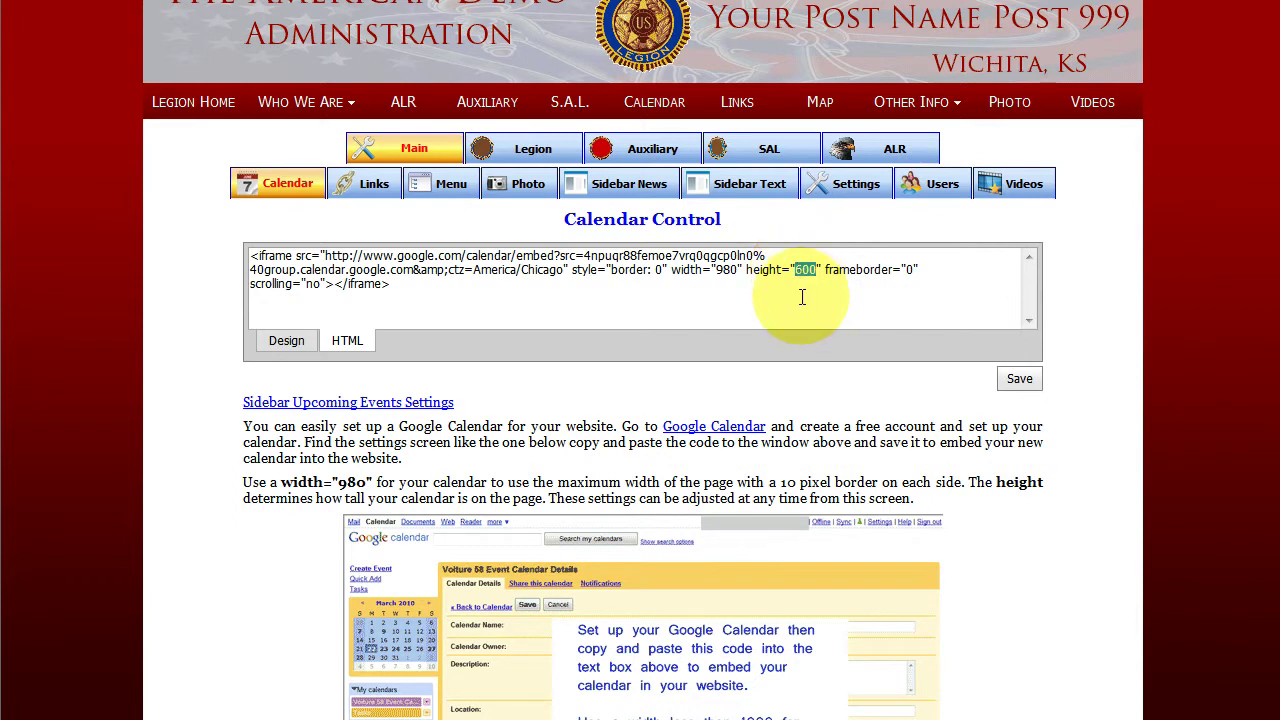
text(800)
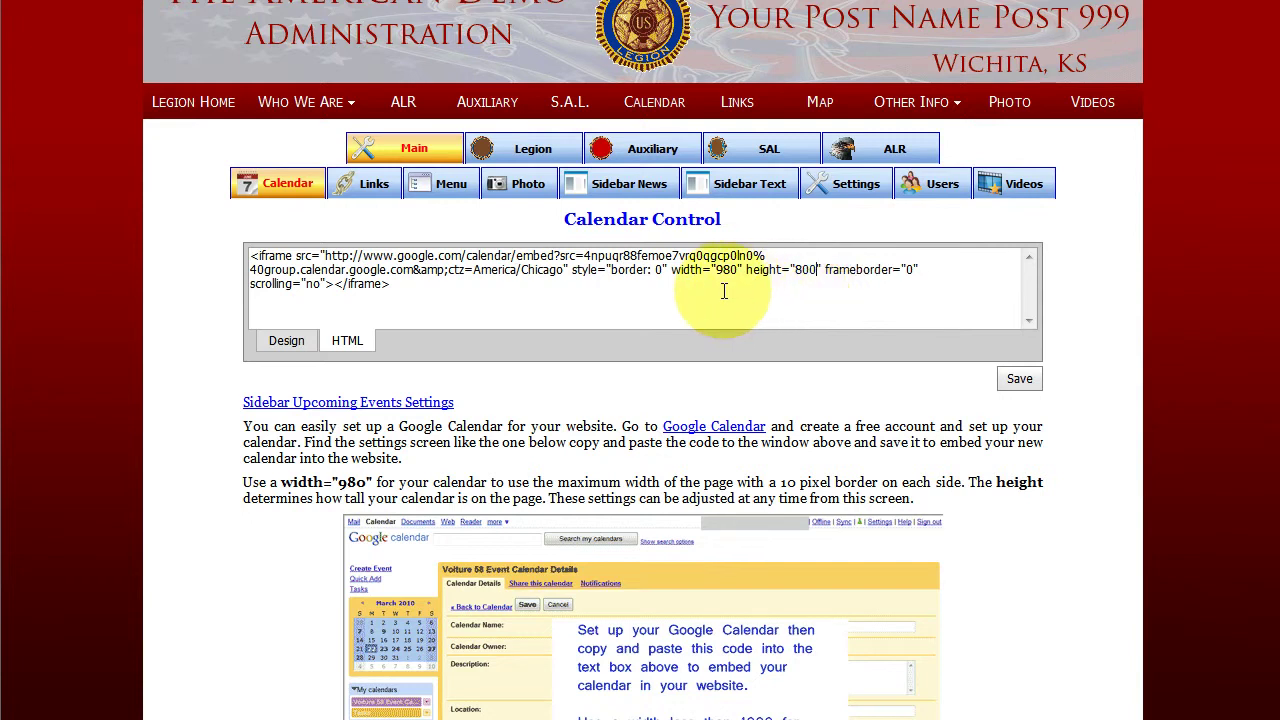
click(1020, 378)
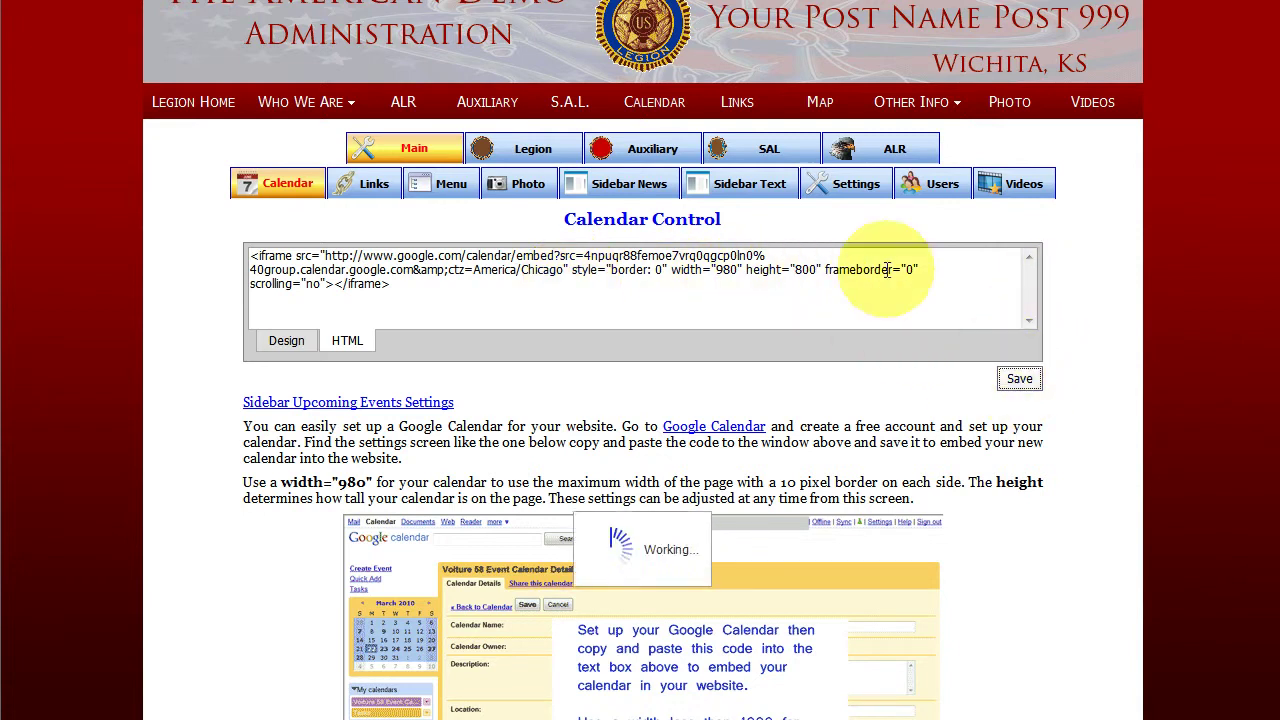
Open the website's public Calendar page and check how the embedded calendar looks with its new size.
click(651, 108)
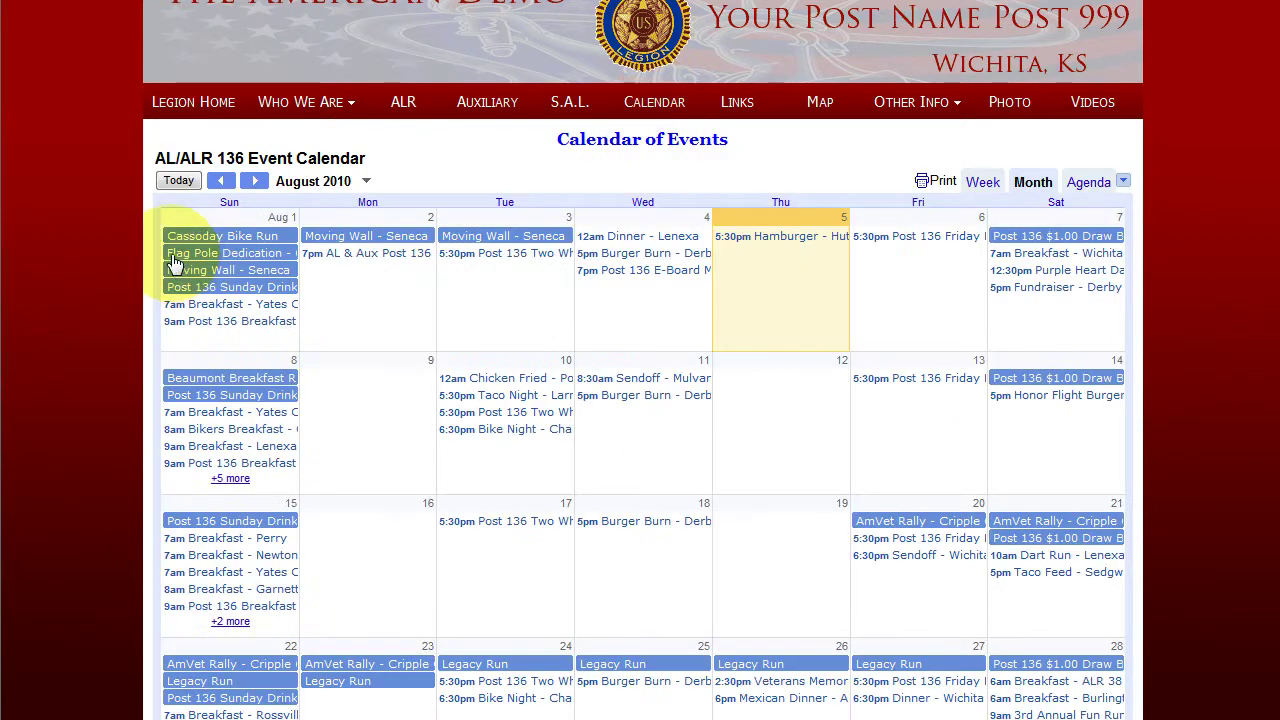
scroll(826, 402, down, 3)
scroll(809, 409, down, 2)
scroll(786, 391, up, 4)
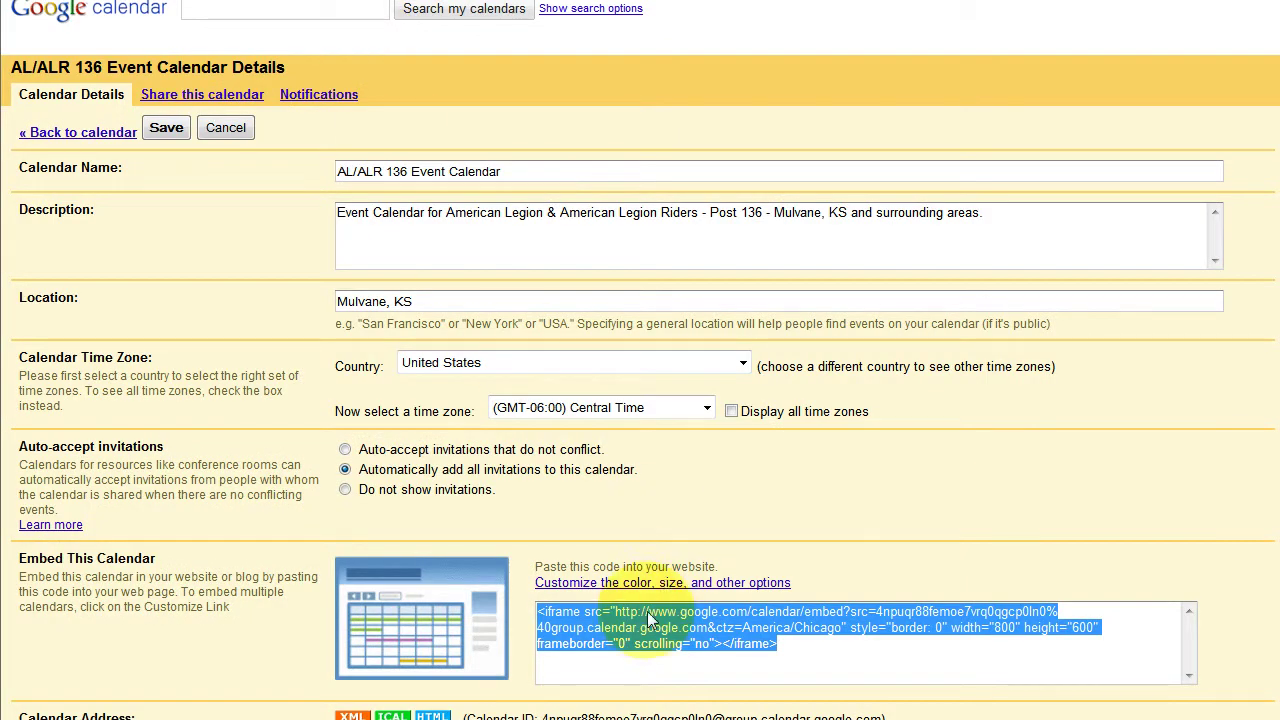
Open the Google Calendar embed customization, hide the Tabs, and try turning the Title display off and back on.
click(645, 588)
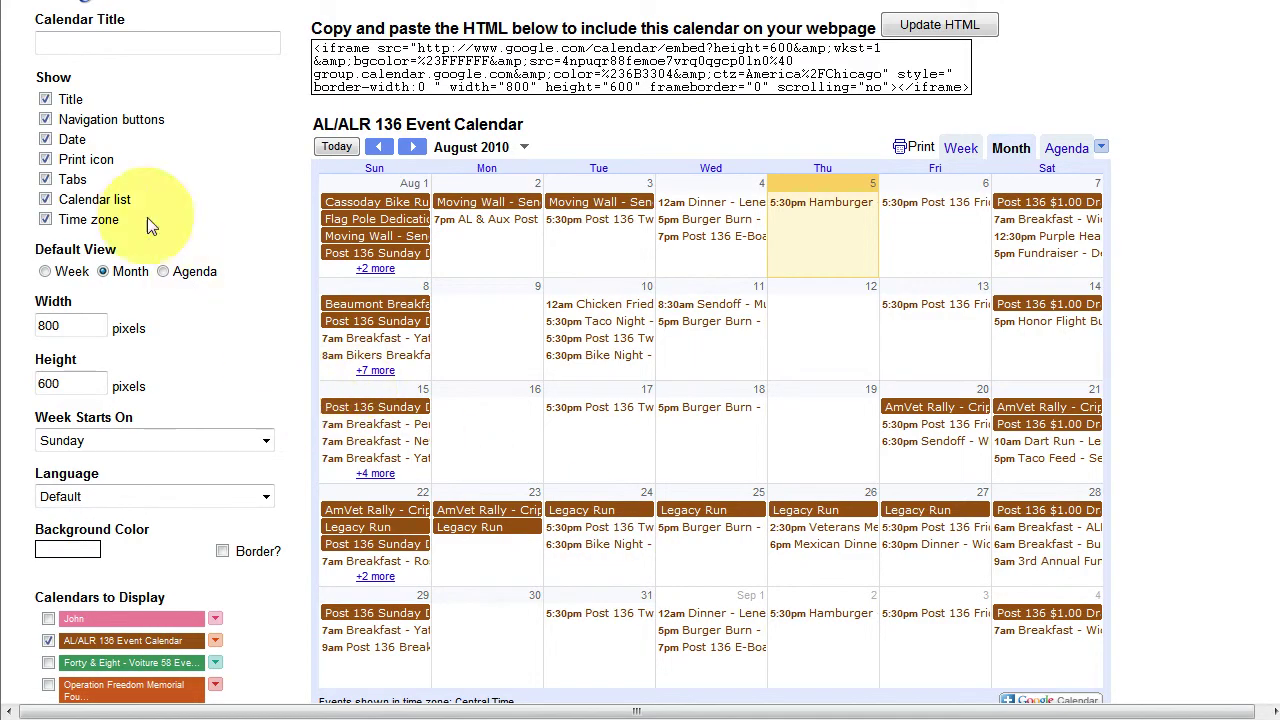
click(1101, 148)
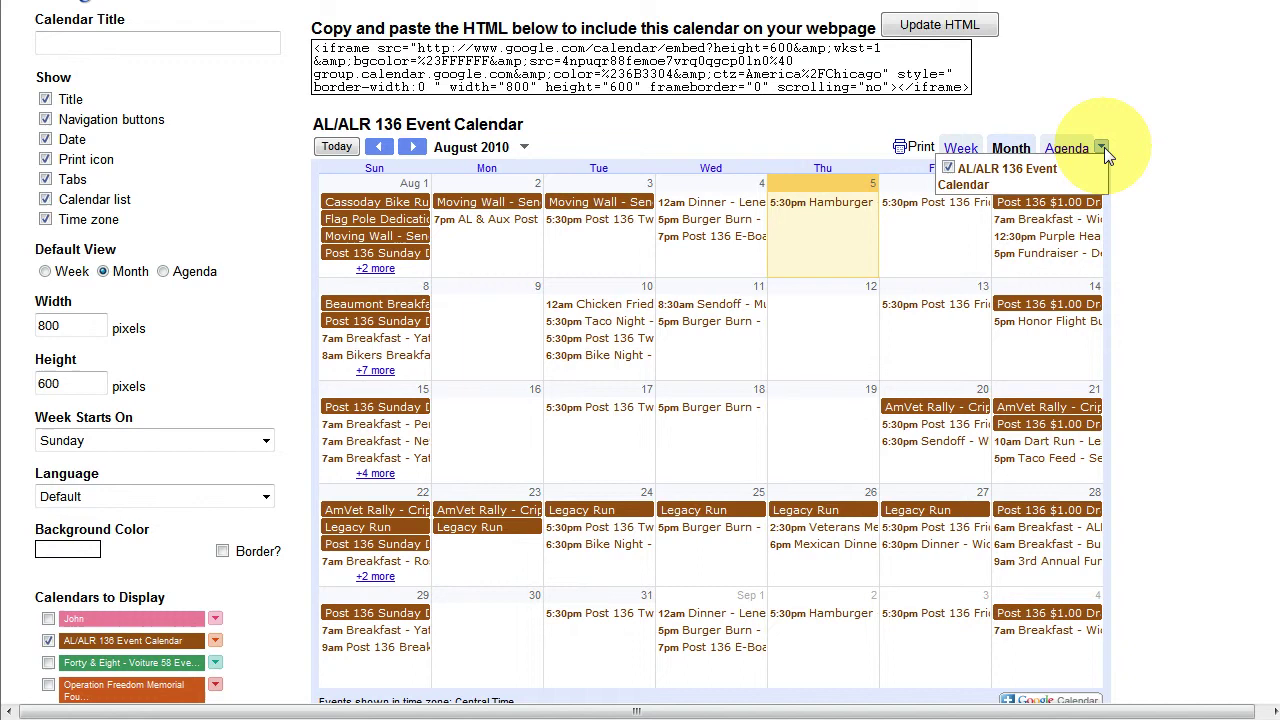
click(1104, 147)
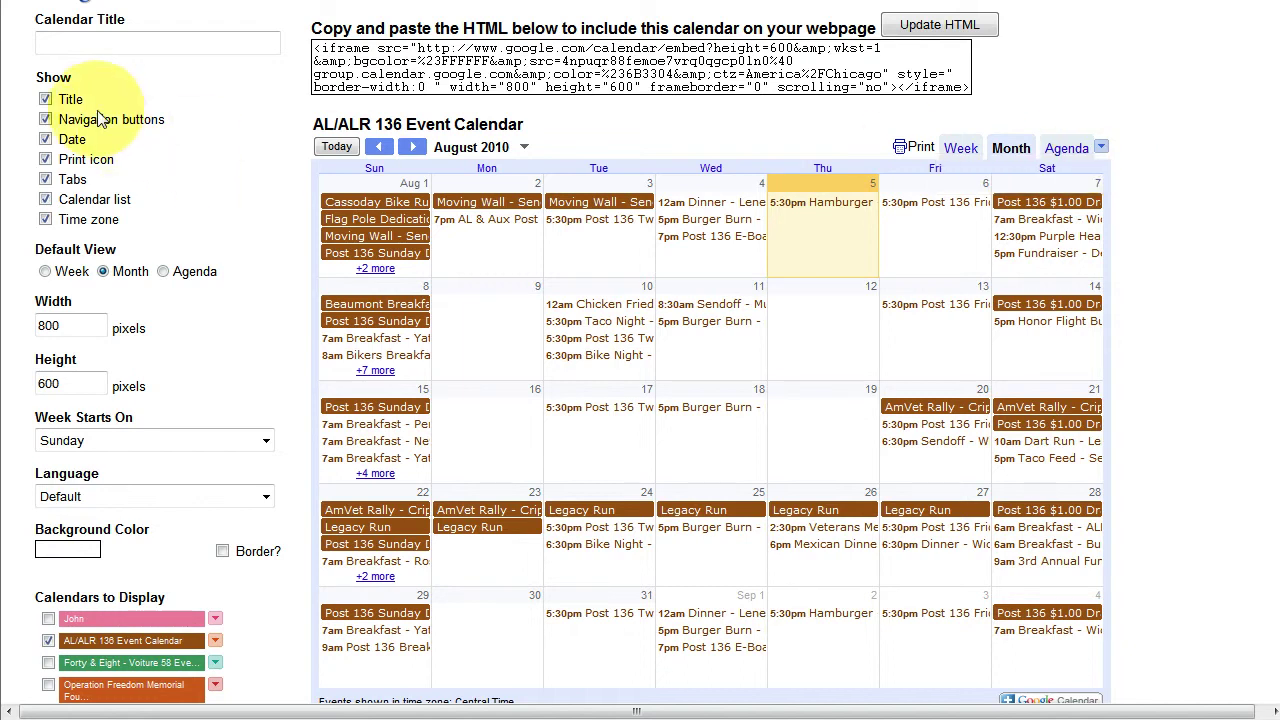
click(46, 180)
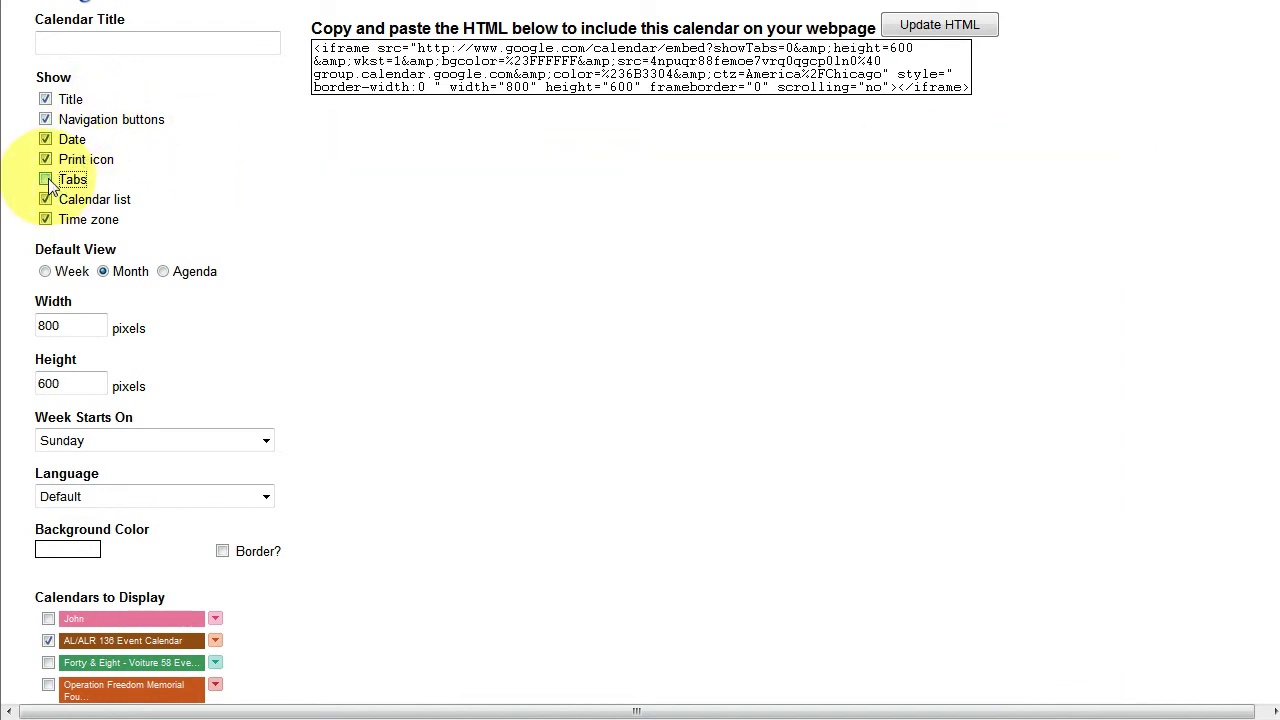
click(47, 101)
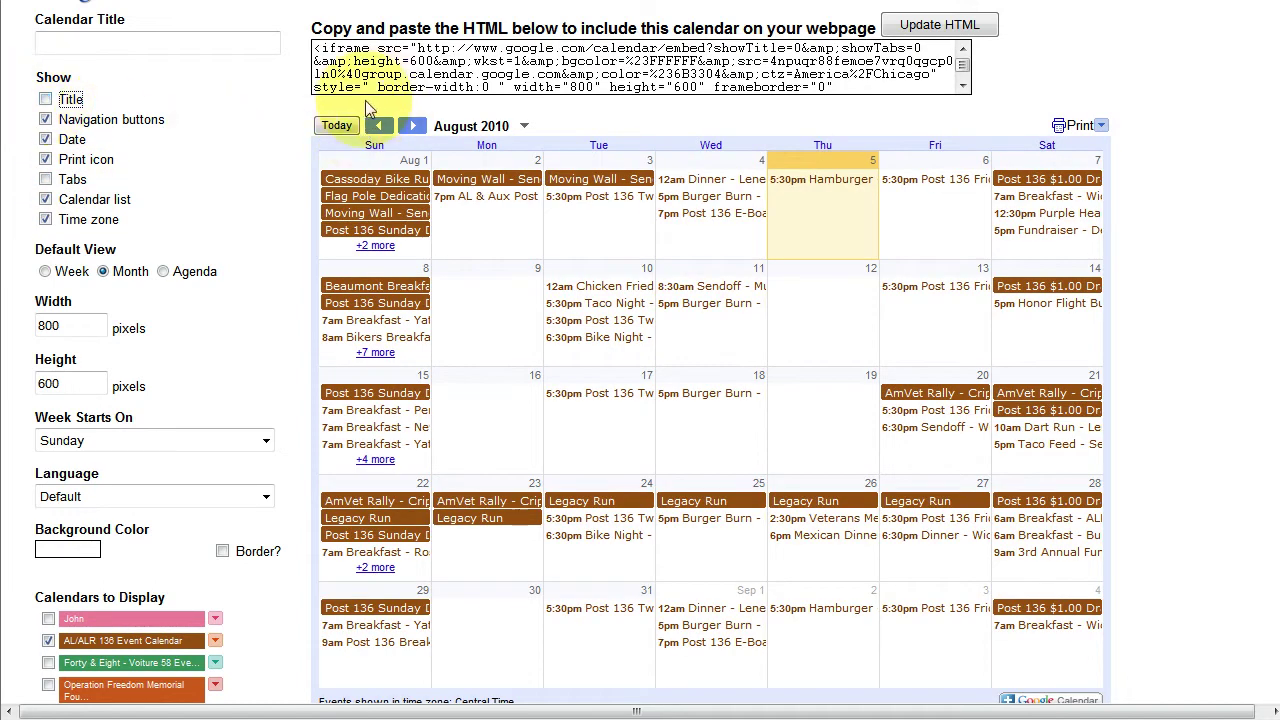
click(45, 99)
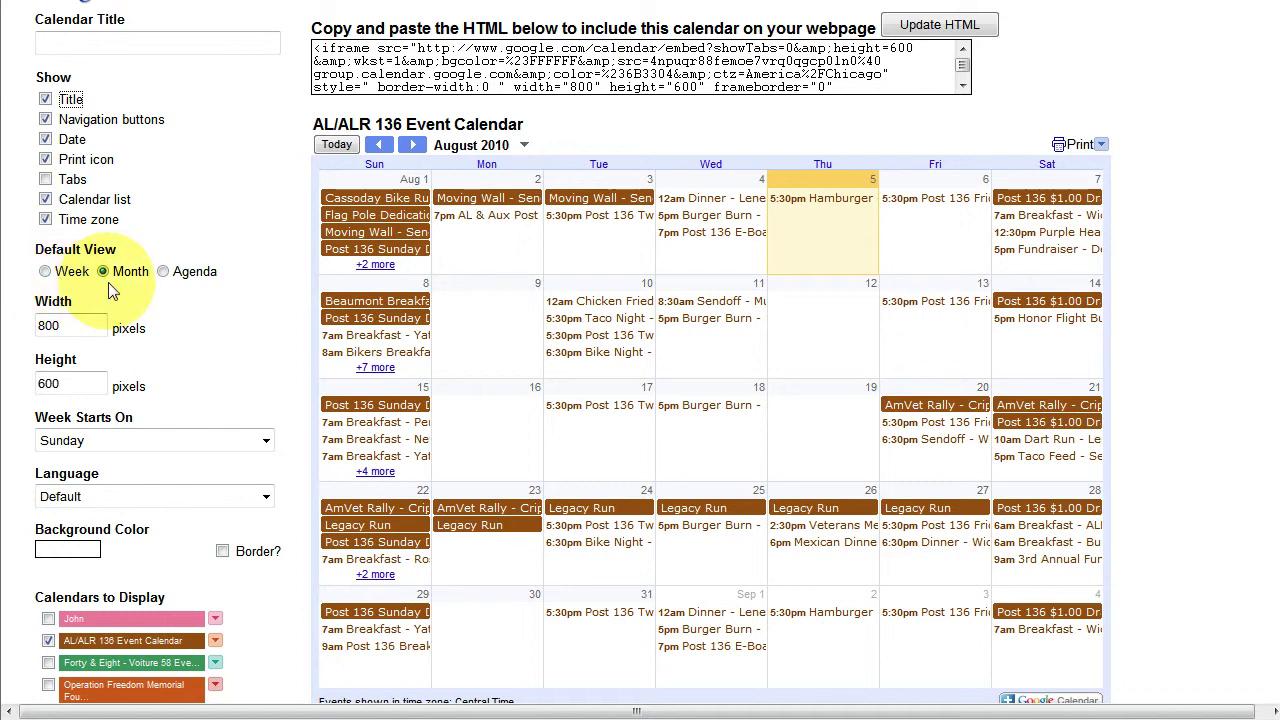
Set the embedded calendar's width to 980 pixels and its height to 800 pixels.
double_click(82, 316)
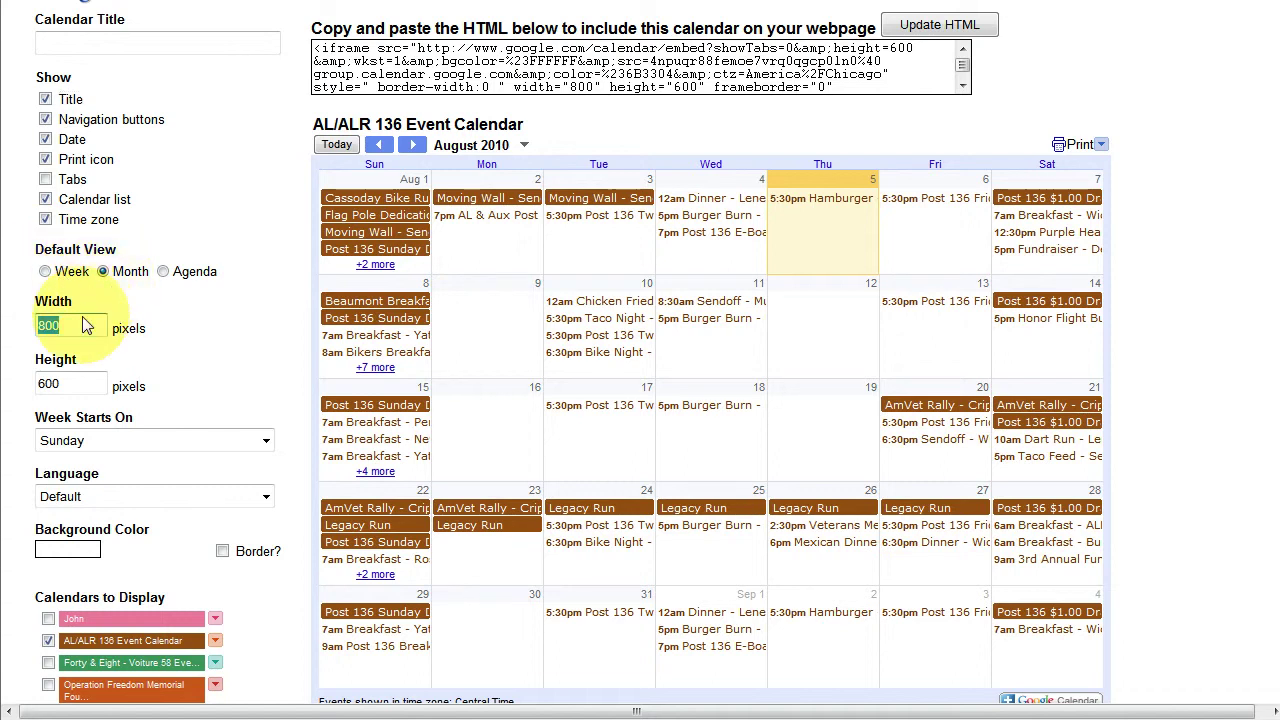
text(98)
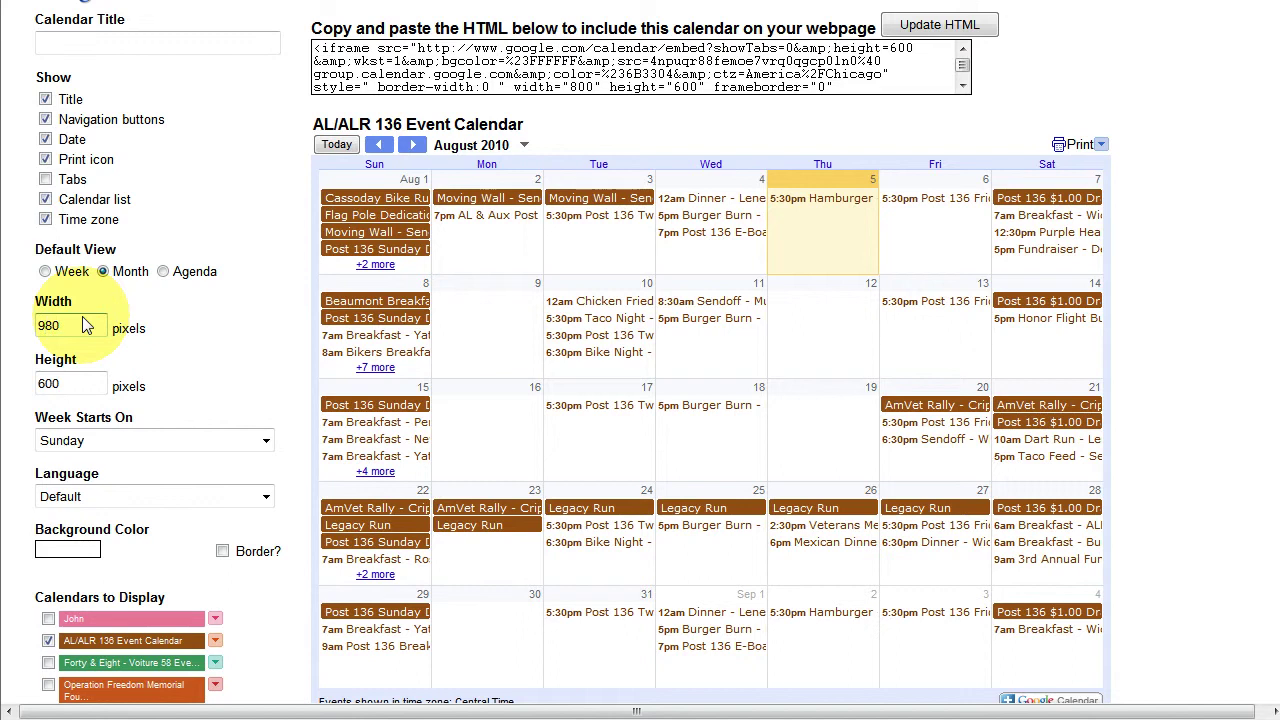
double_click(60, 388)
text(800)
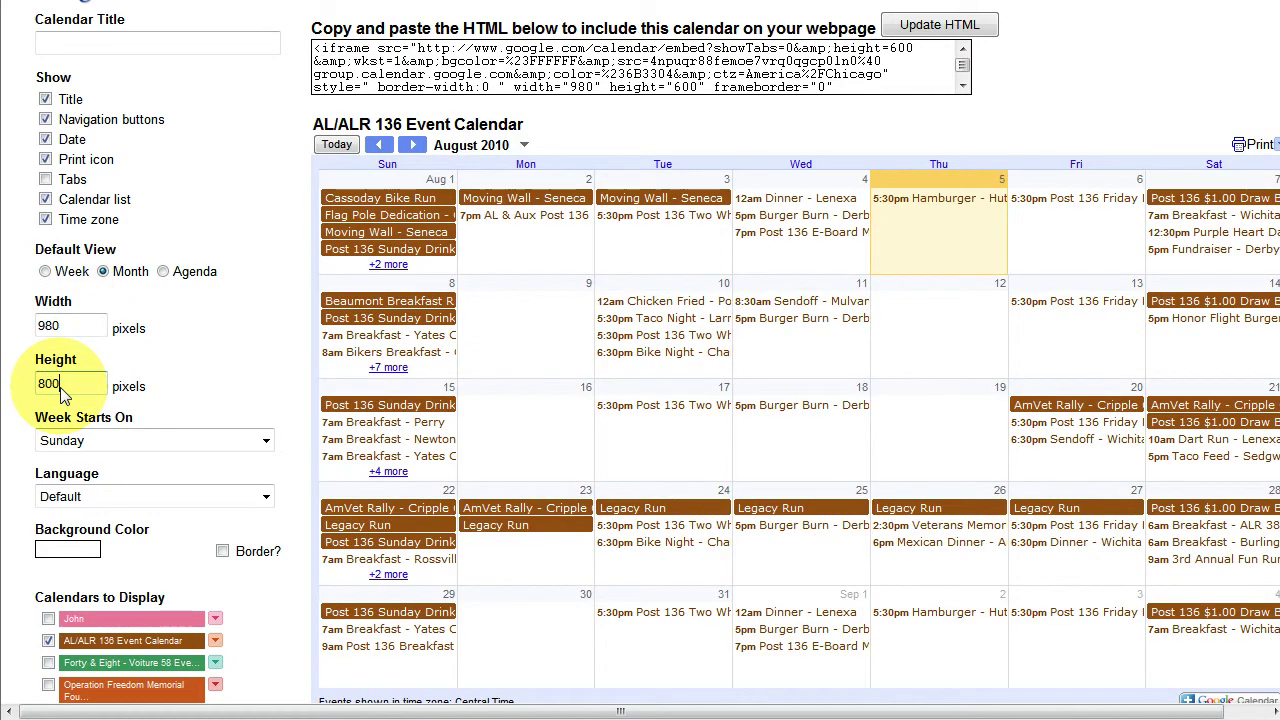
click(154, 420)
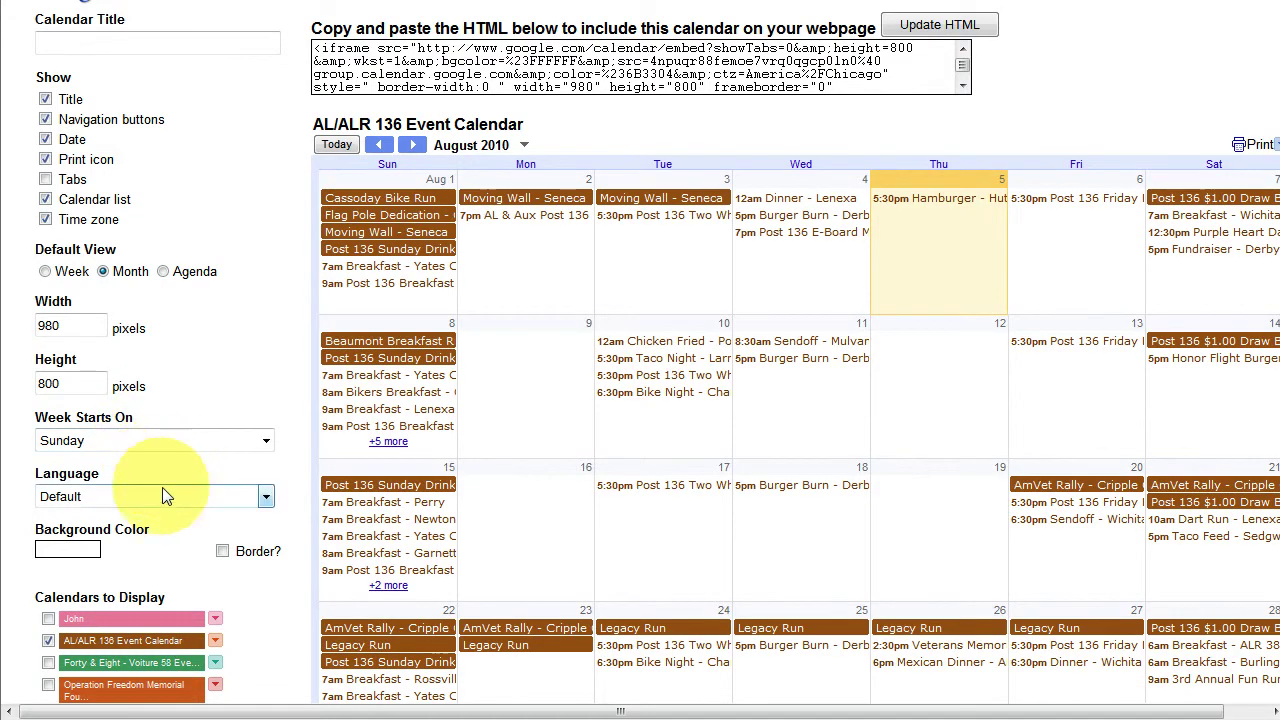
Add the Forty & Eight - Voiture 58, Sunrise and sunset for Wichita, and US Holidays calendars to the displayed calendars.
scroll(162, 487, down, 1)
scroll(162, 487, down, 1)
scroll(150, 351, up, 2)
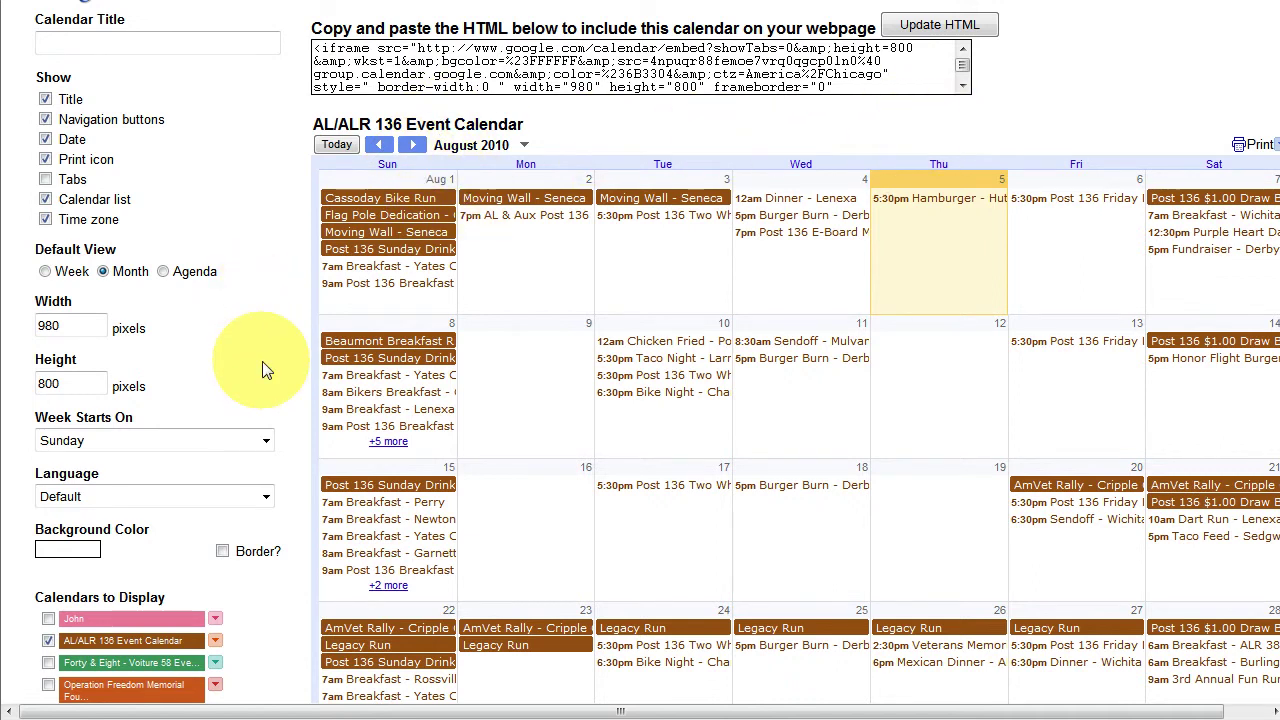
scroll(263, 365, down, 2)
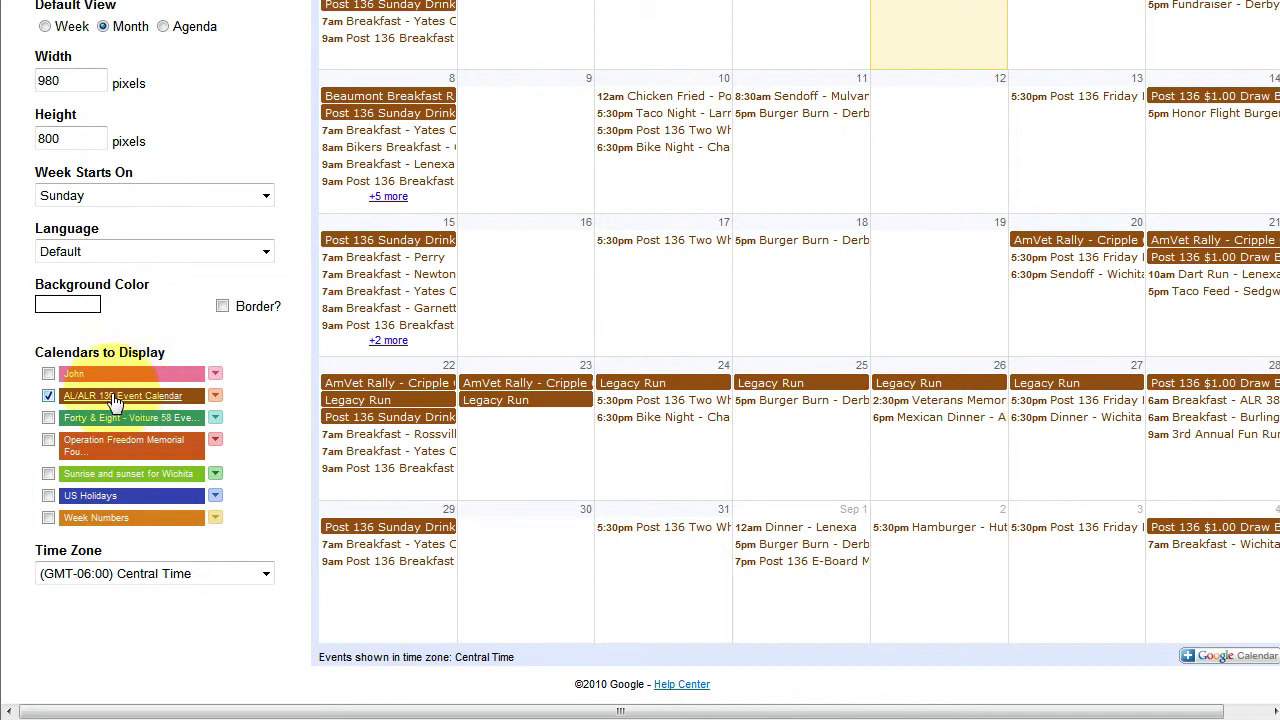
click(48, 418)
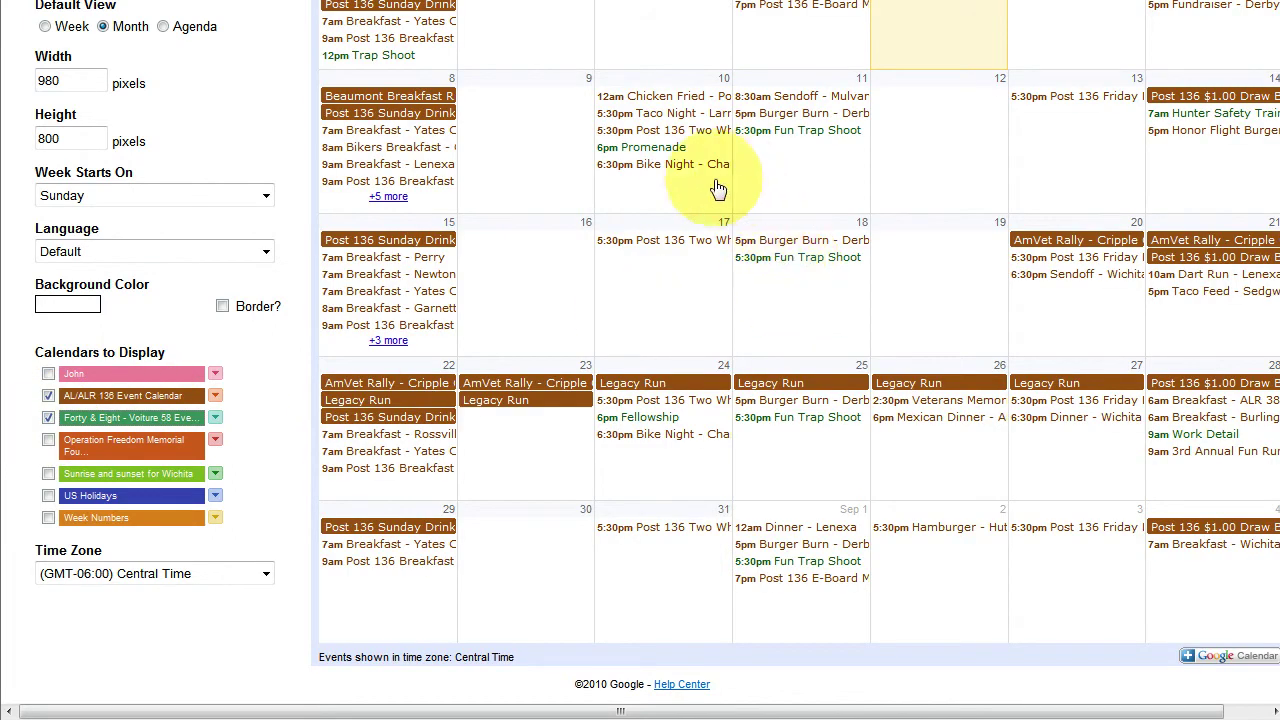
click(50, 476)
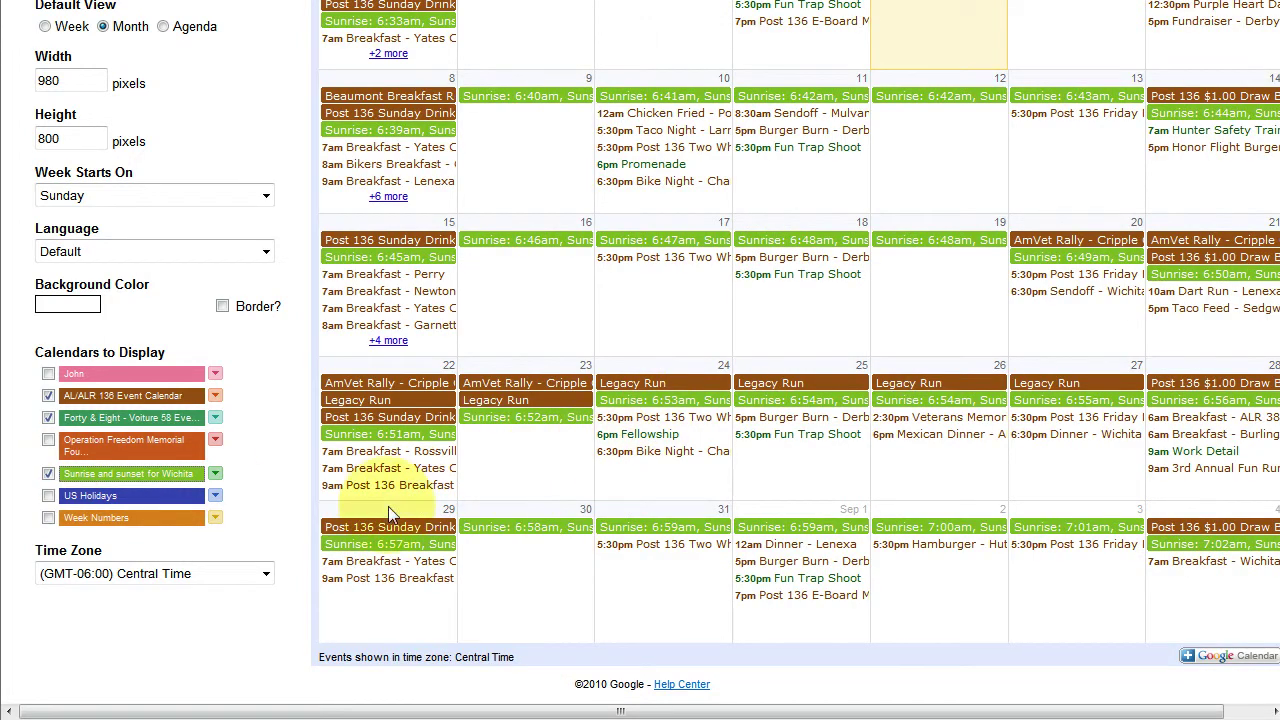
click(48, 496)
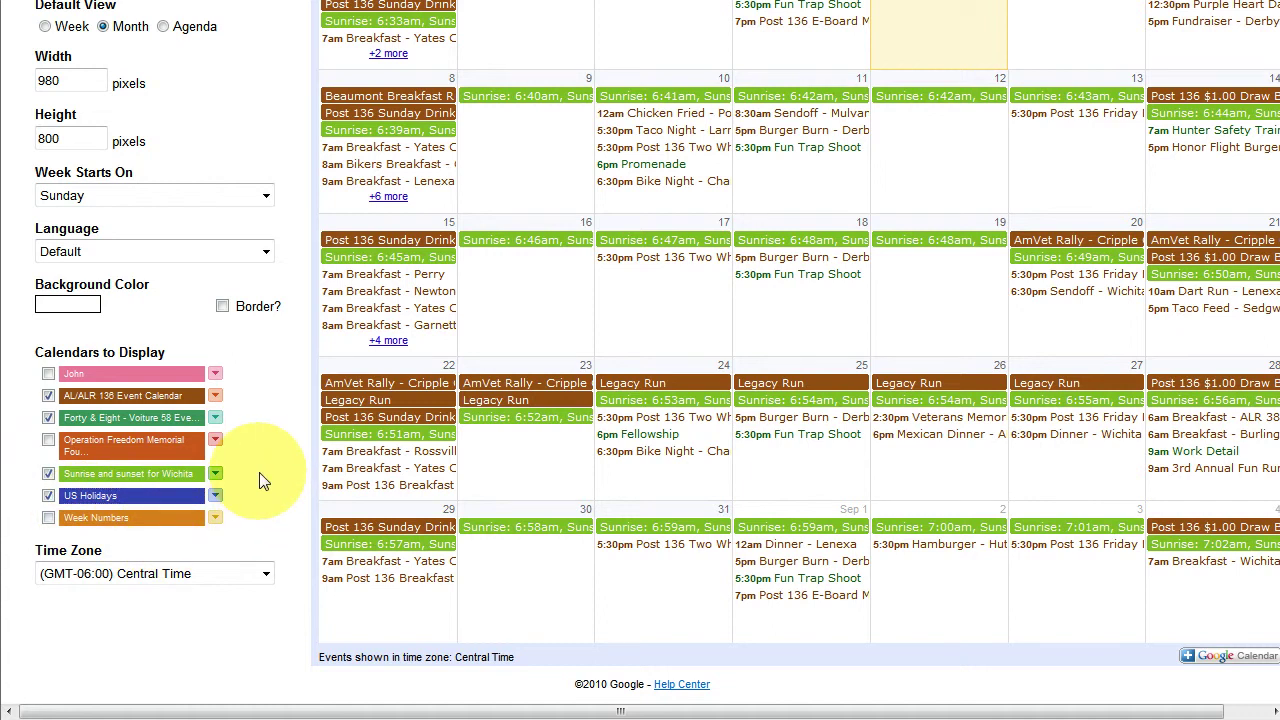
scroll(258, 478, up, 3)
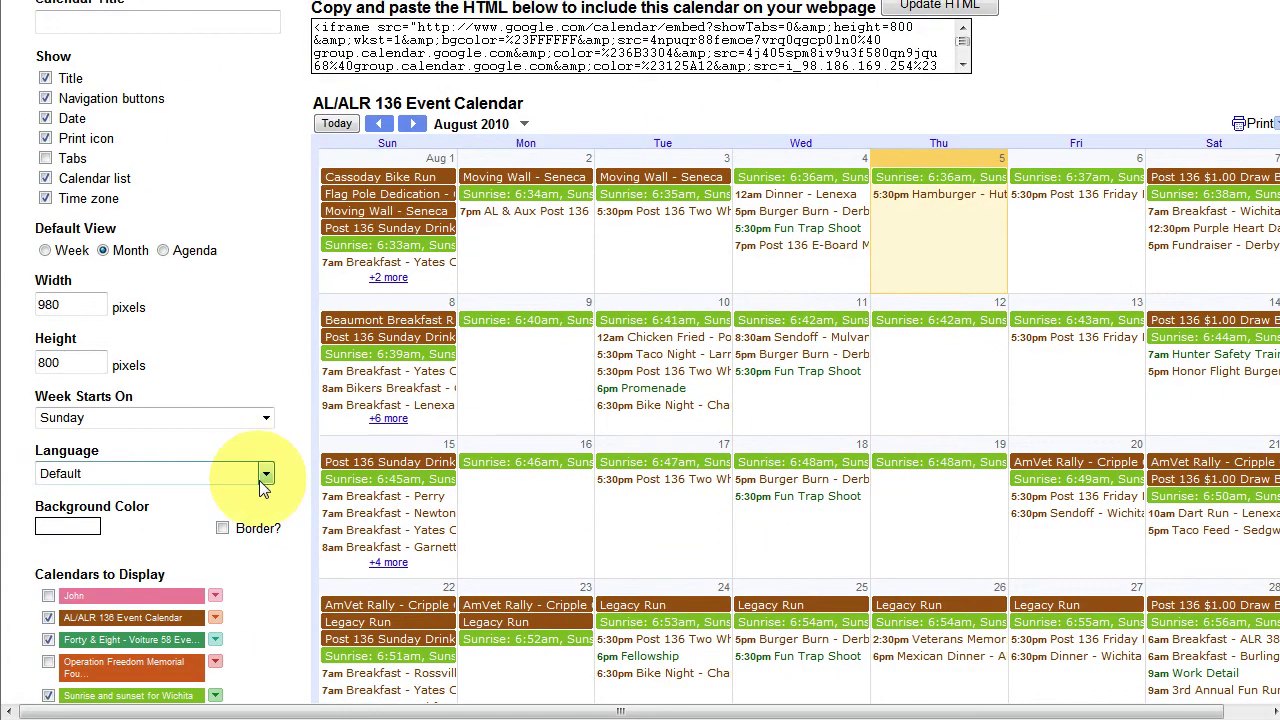
scroll(262, 483, up, 1)
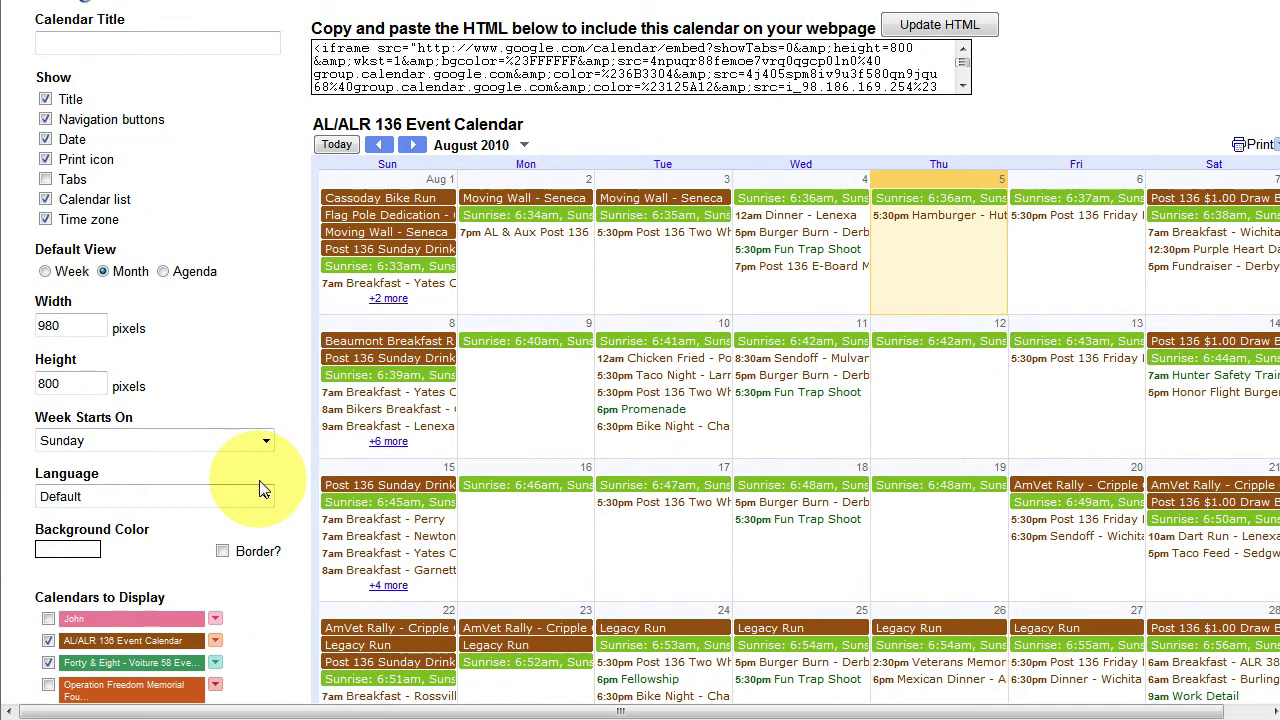
Replace the old embed code in the website's Calendar Control with the customized Google Calendar embed HTML and save it.
click(598, 74)
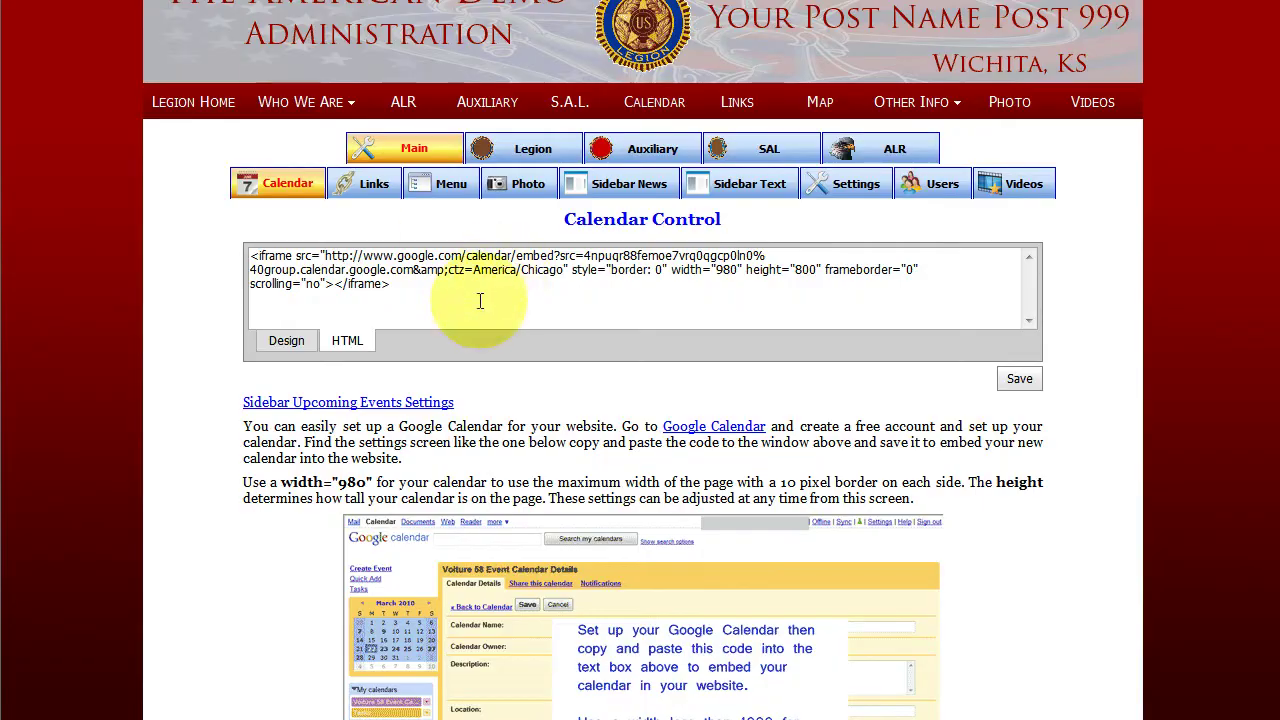
drag(480, 301, 245, 252)
right_click(415, 287)
click(453, 360)
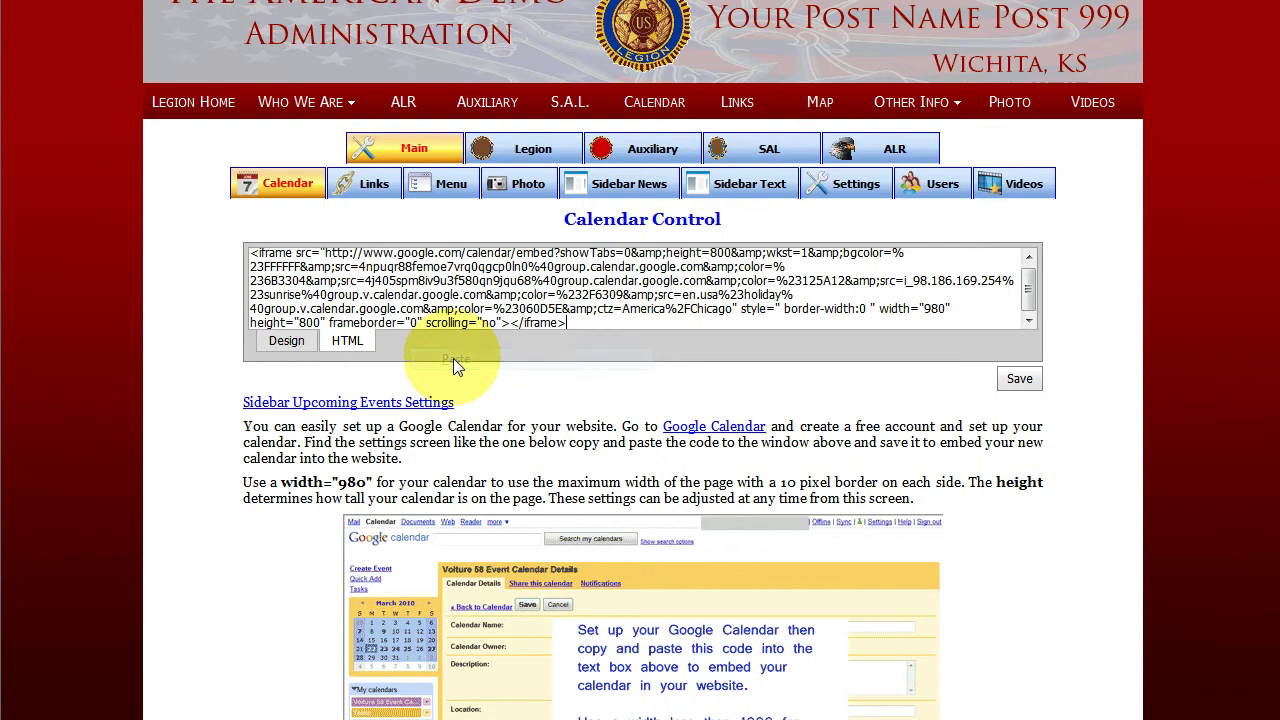
click(1015, 380)
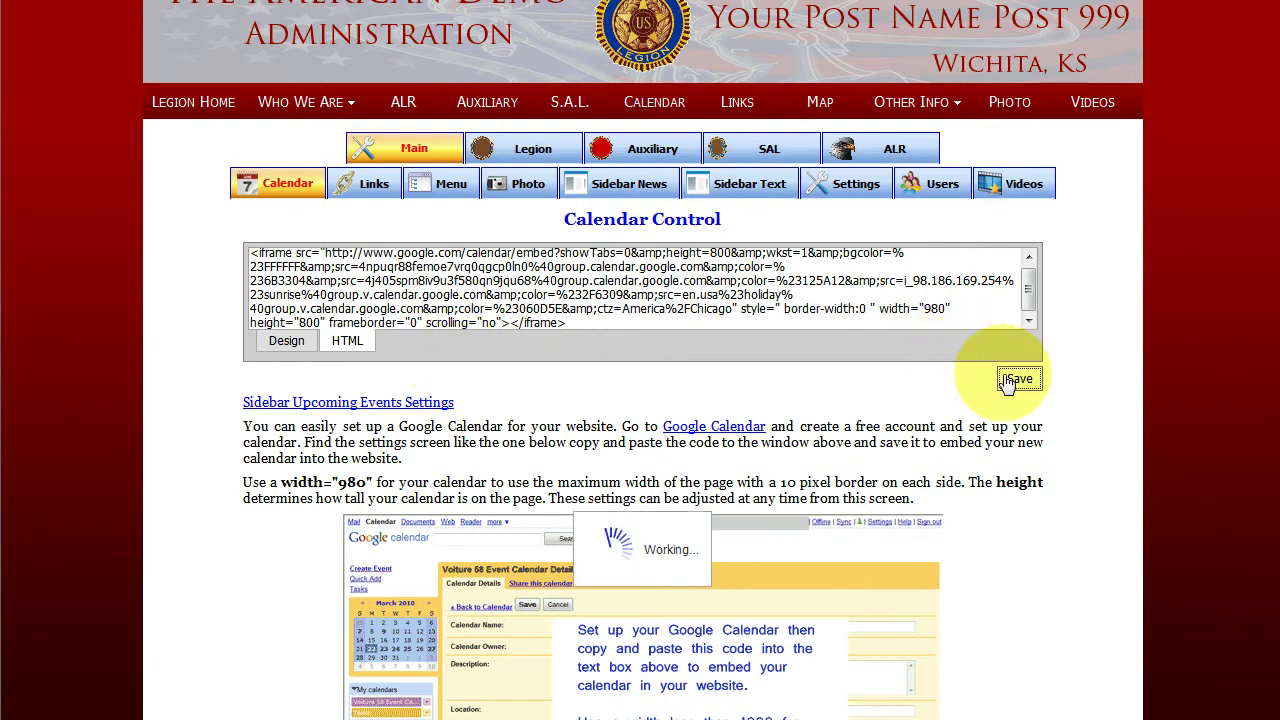
Open the website's public Calendar page and review the whole embedded month view with the added calendars.
click(648, 113)
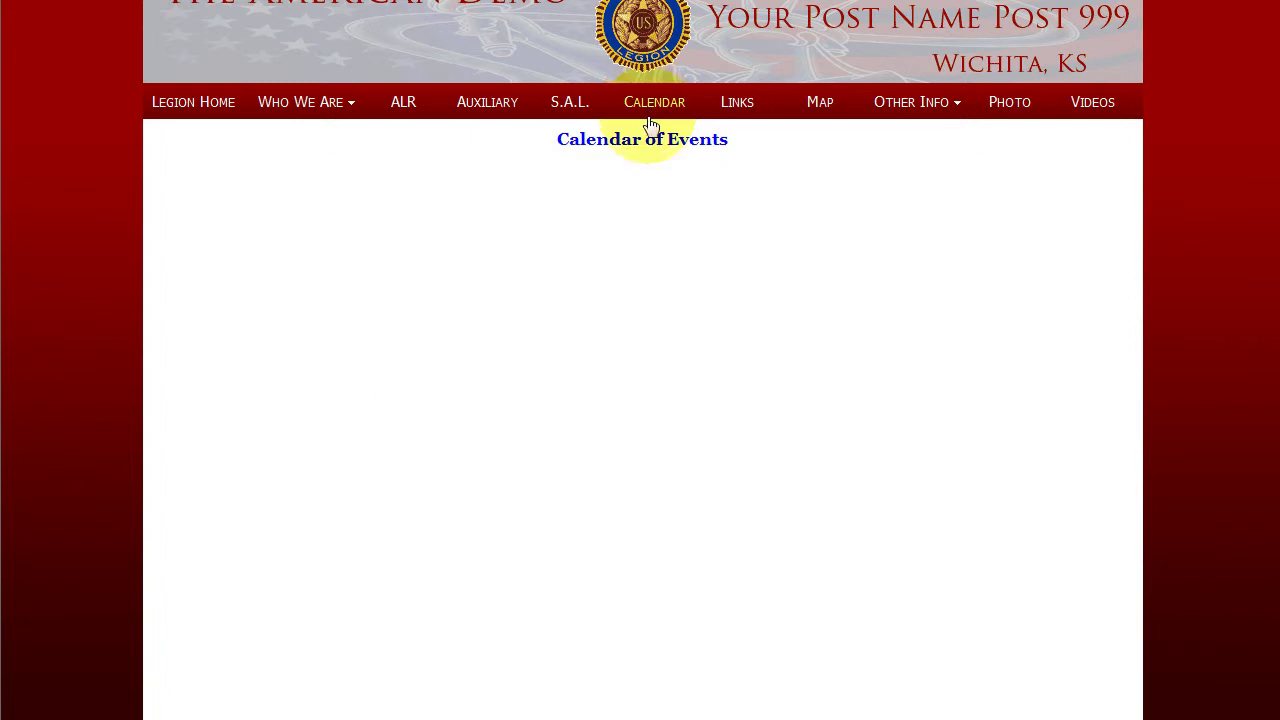
scroll(457, 423, down, 5)
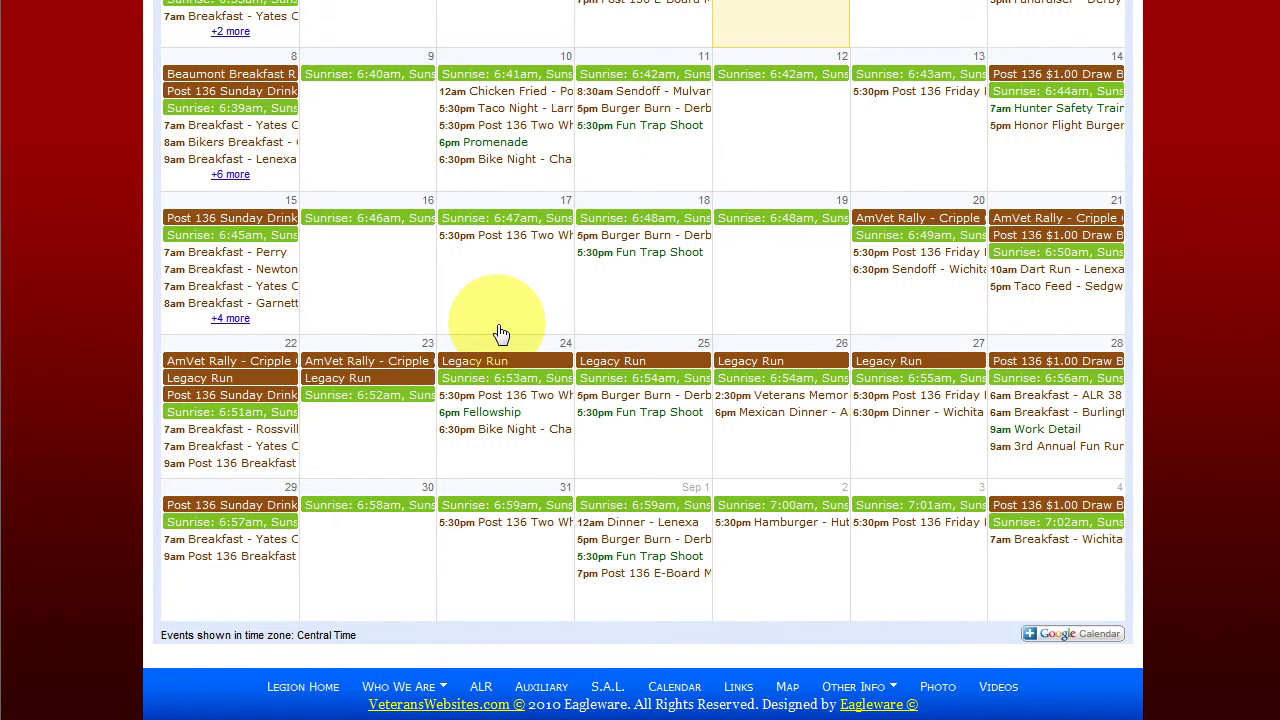
scroll(501, 333, up, 3)
scroll(501, 333, down, 3)
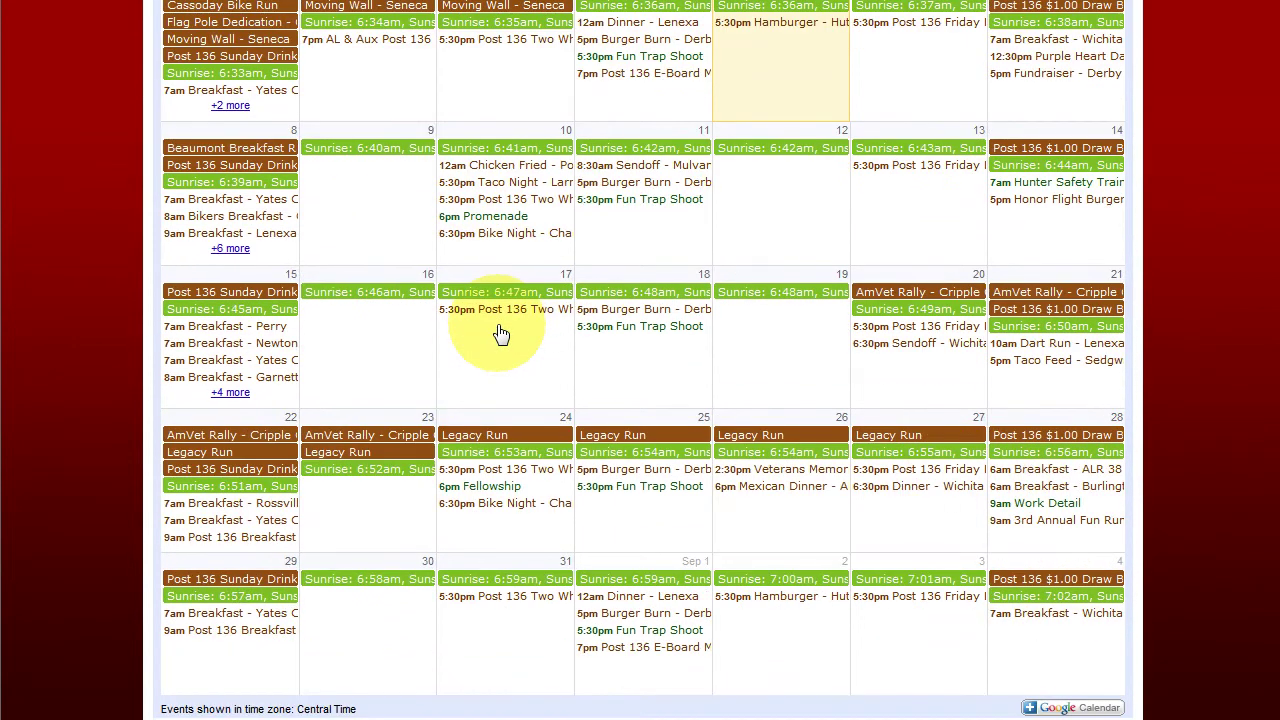
scroll(503, 355, up, 3)
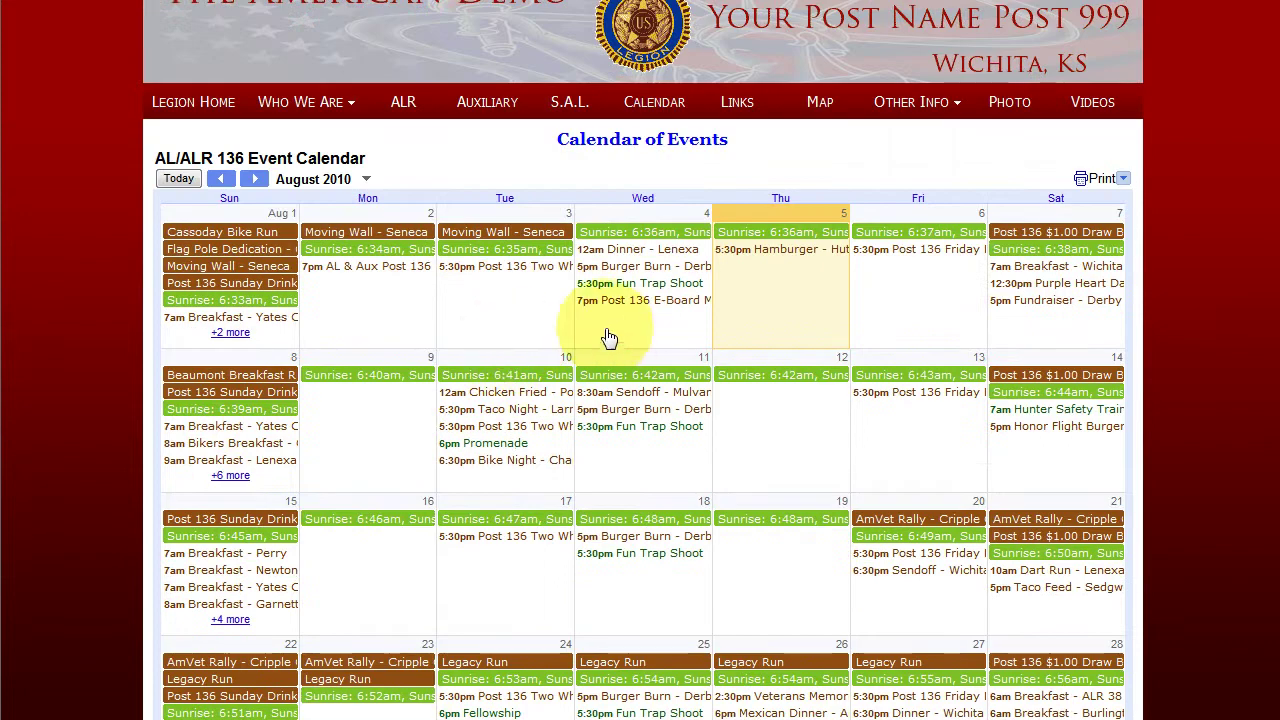